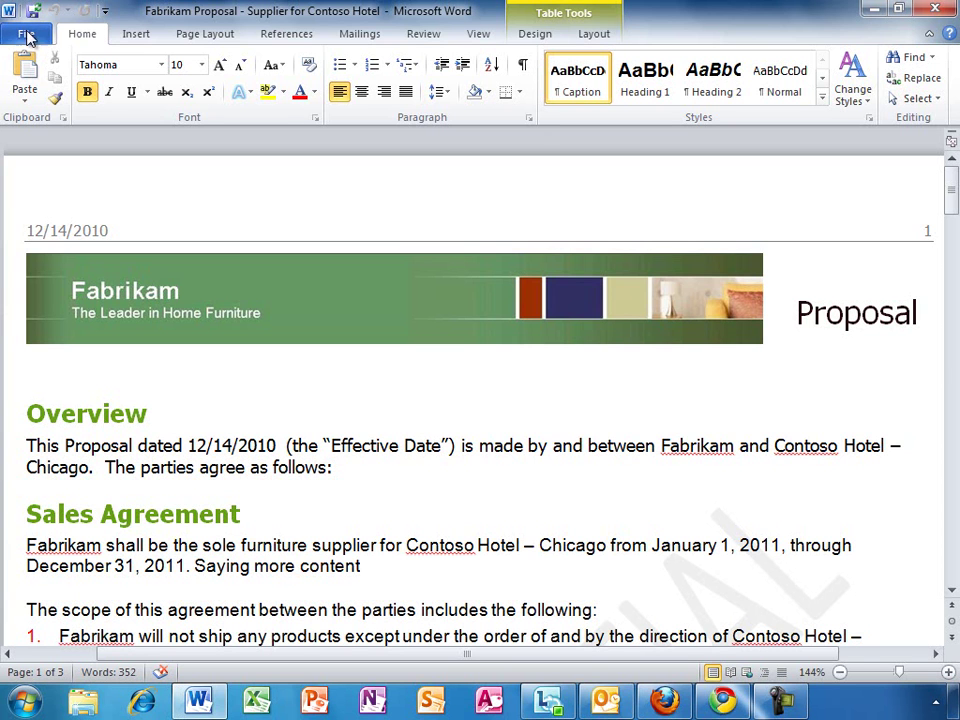
- Check the Fabrikam proposal's Save & Send sharing options, then return to its Info page
left_click(30, 36)
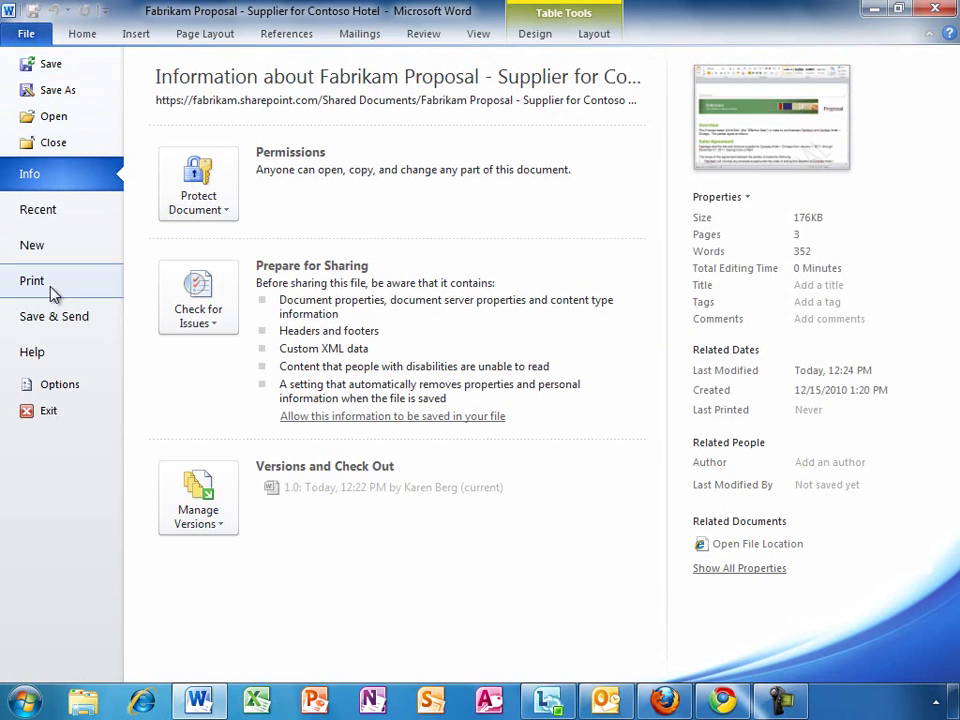
left_click(66, 318)
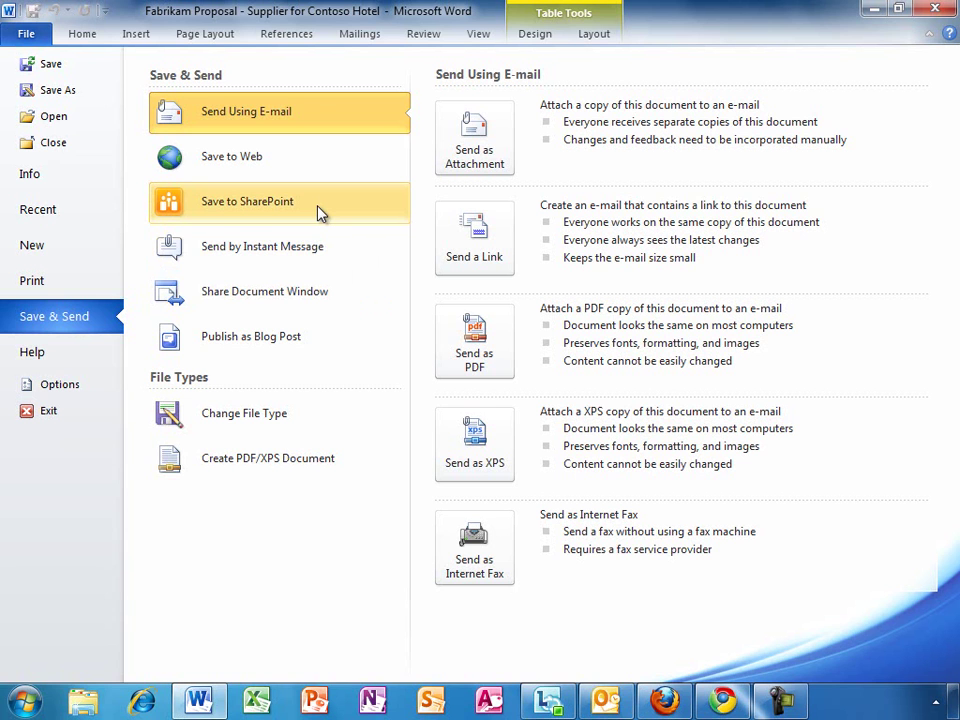
left_click(50, 178)
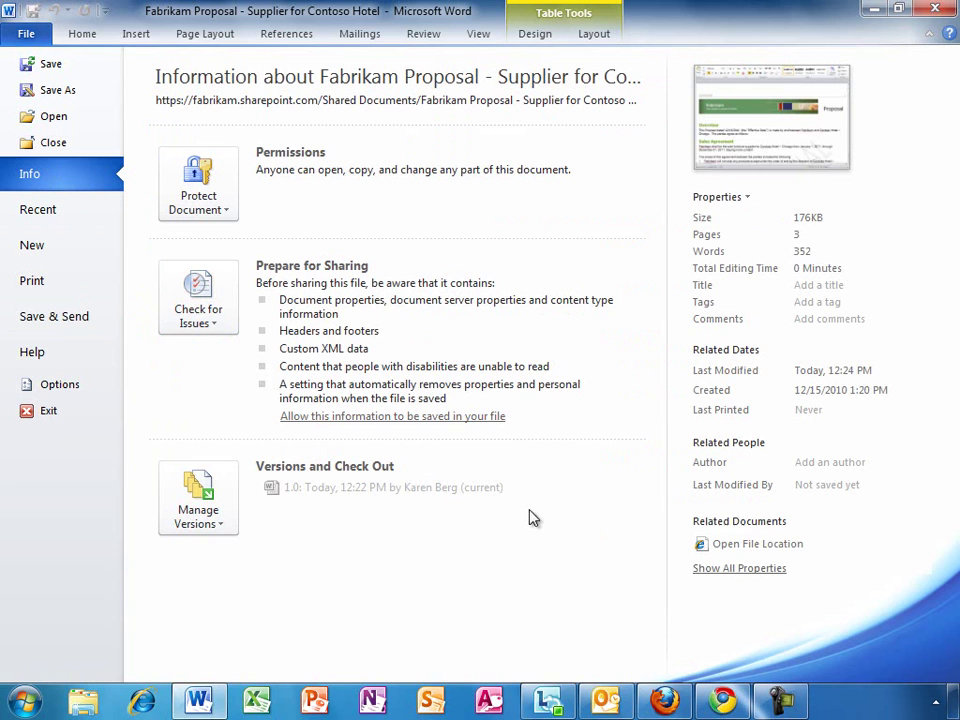
- Open the proposal's Shared Documents library maximized, browsing New Site templates without creating one
left_click(821, 547)
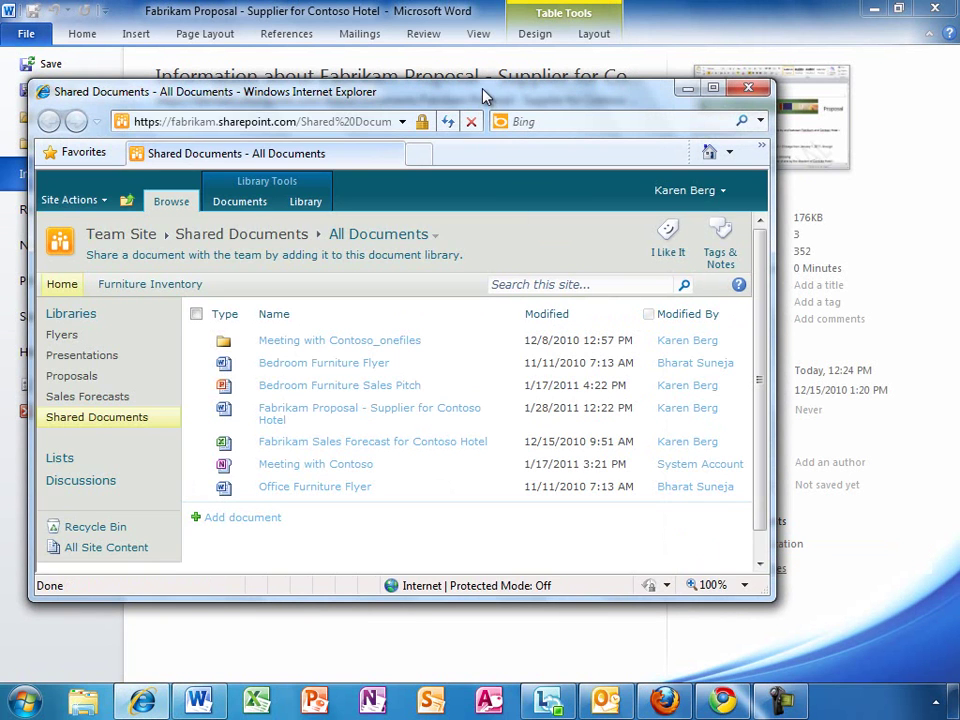
double_click(484, 94)
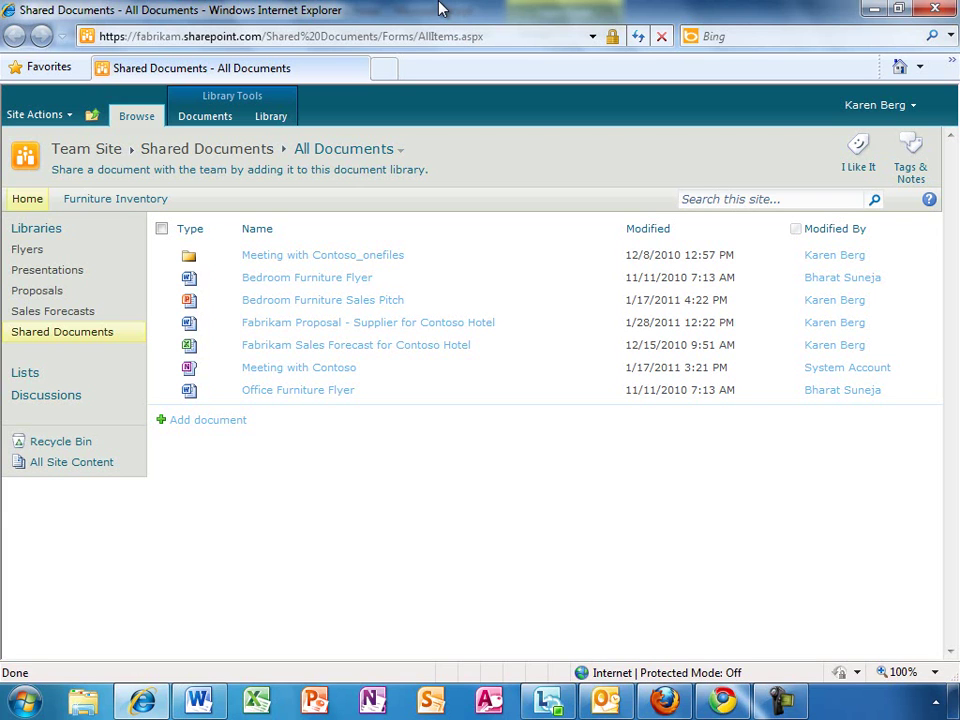
left_click(66, 117)
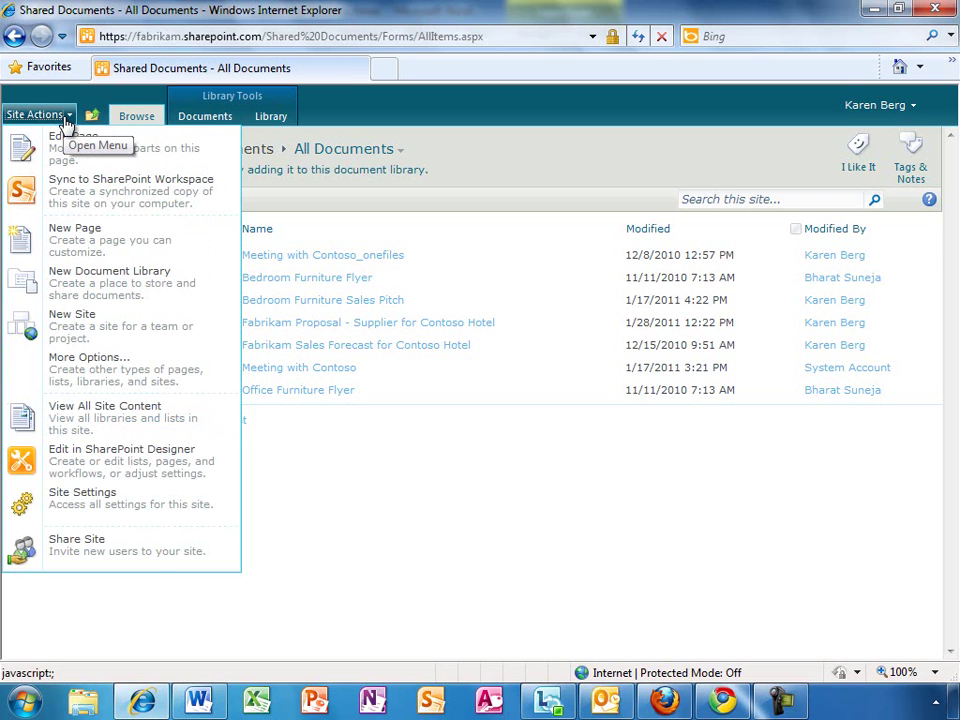
left_click(104, 329)
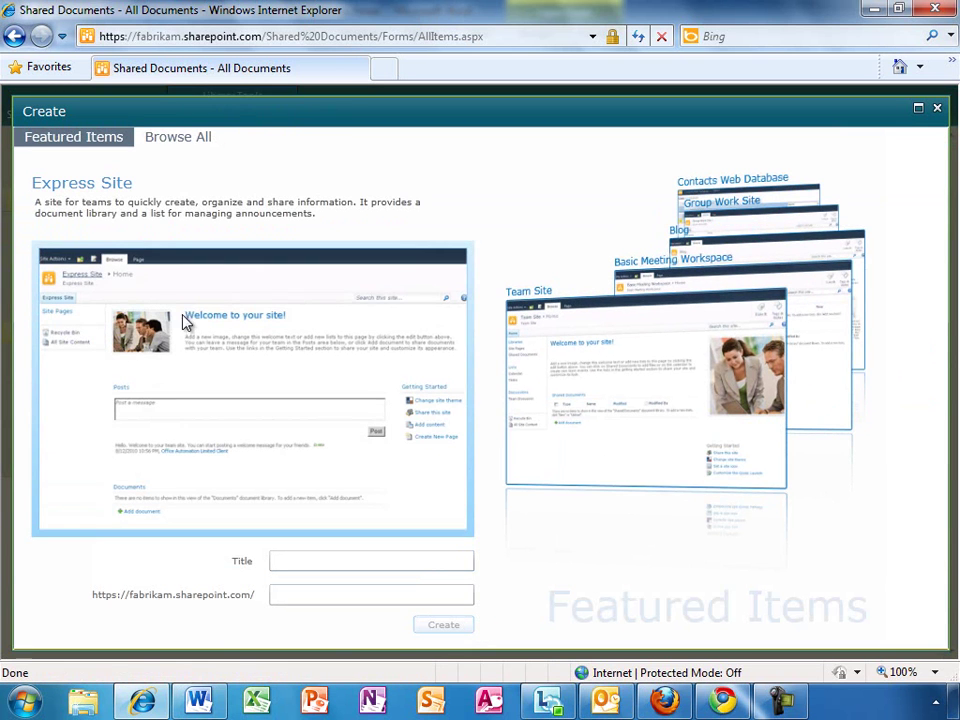
left_click(708, 228)
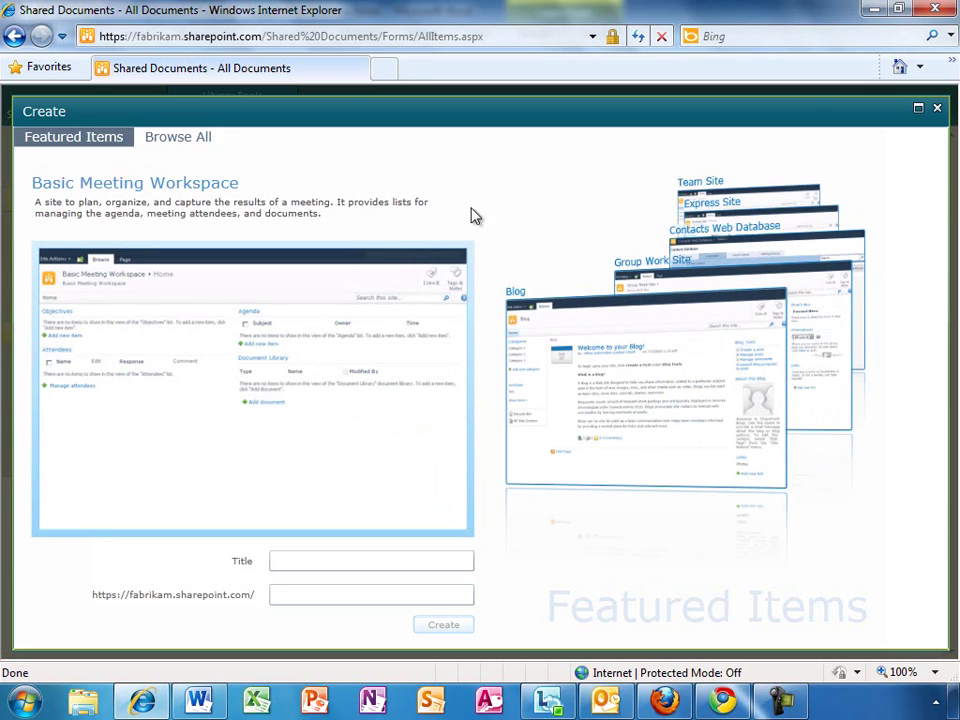
left_click(180, 137)
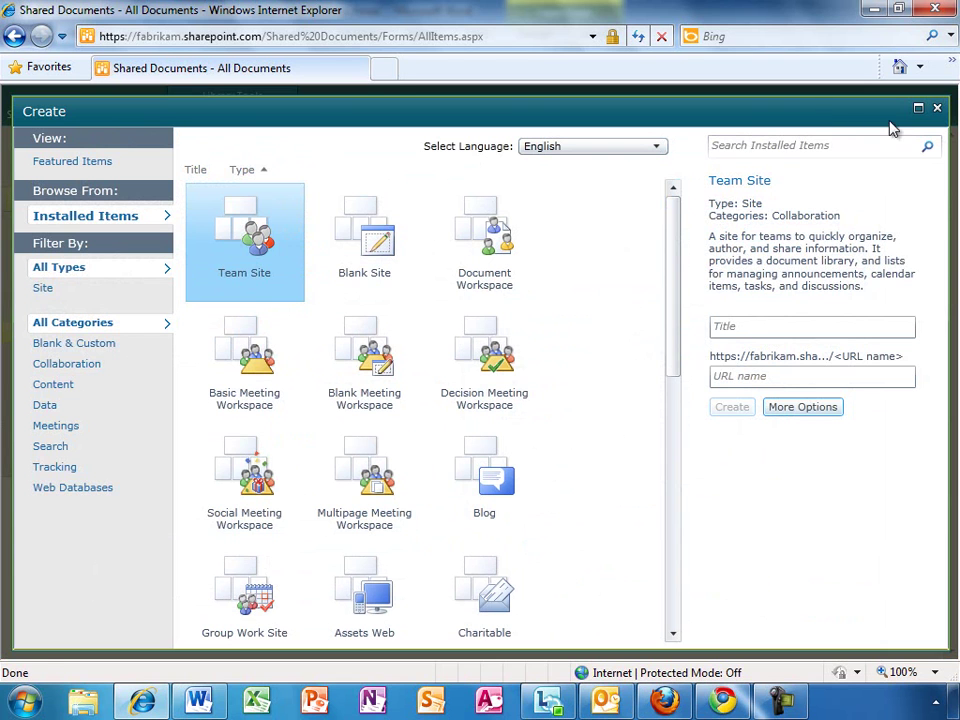
left_click(937, 110)
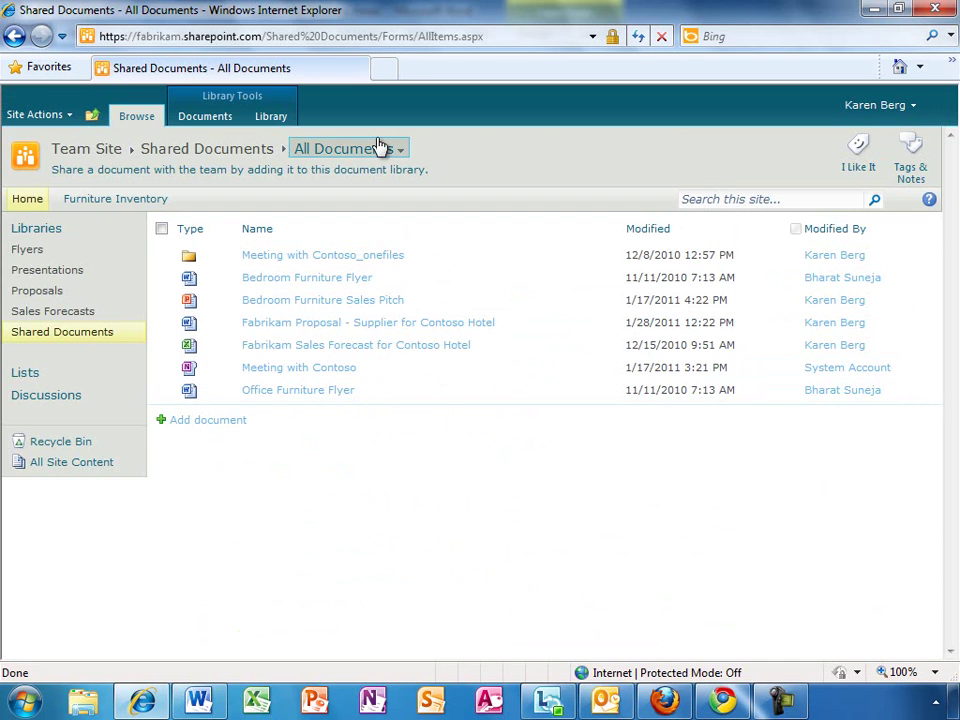
- Invite an external user's e-mail as Visitors [Read] with message 'Welcome to the site'
left_click(66, 116)
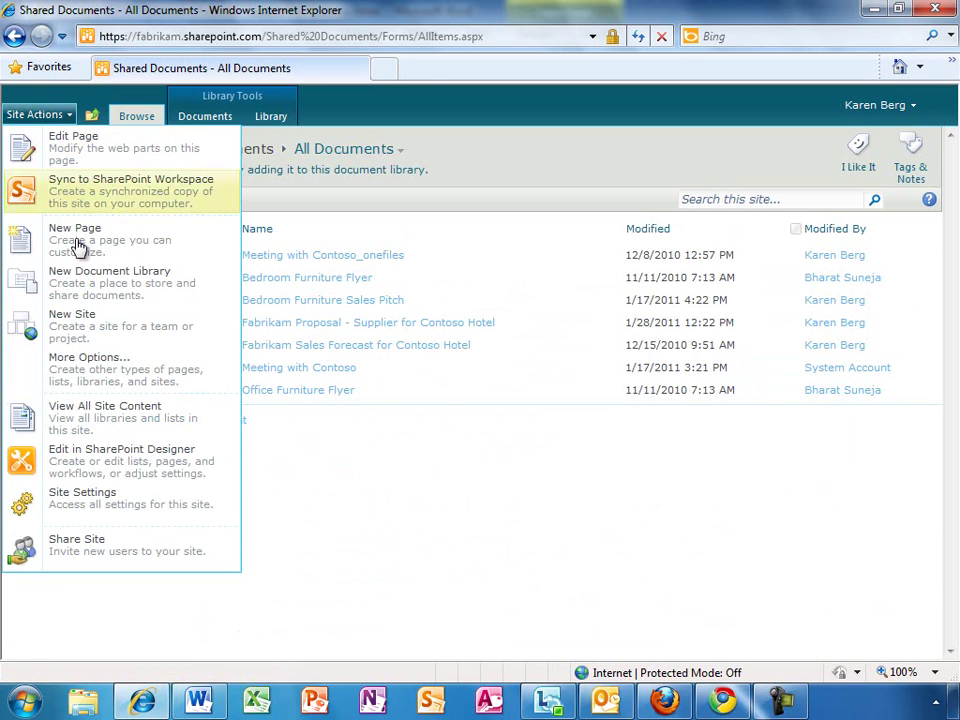
left_click(73, 518)
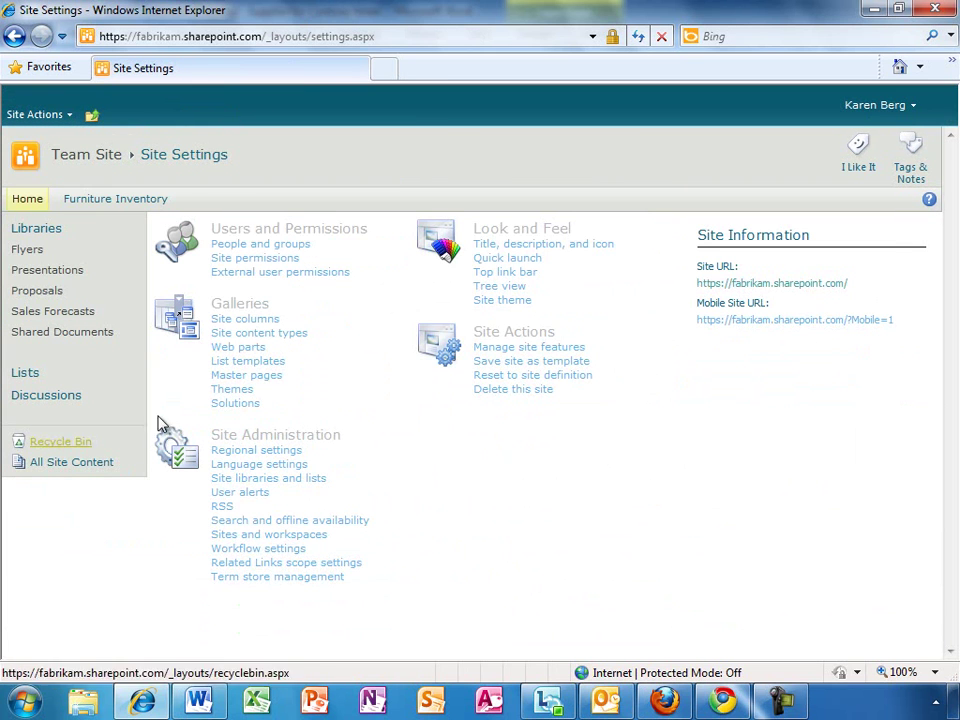
left_click(284, 273)
left_click(566, 195)
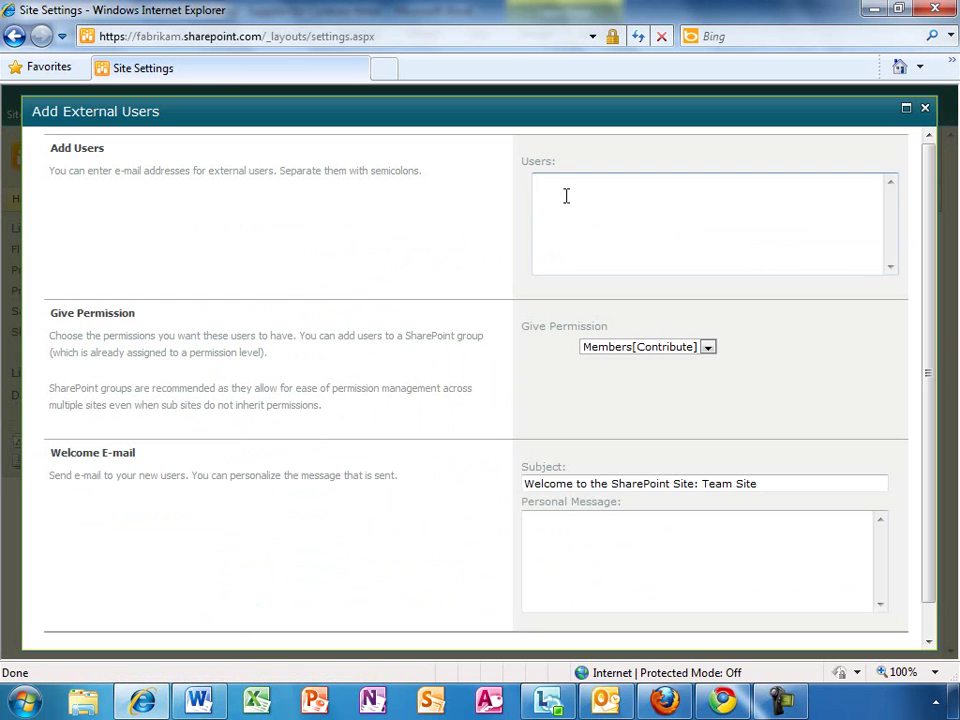
left_click(707, 347)
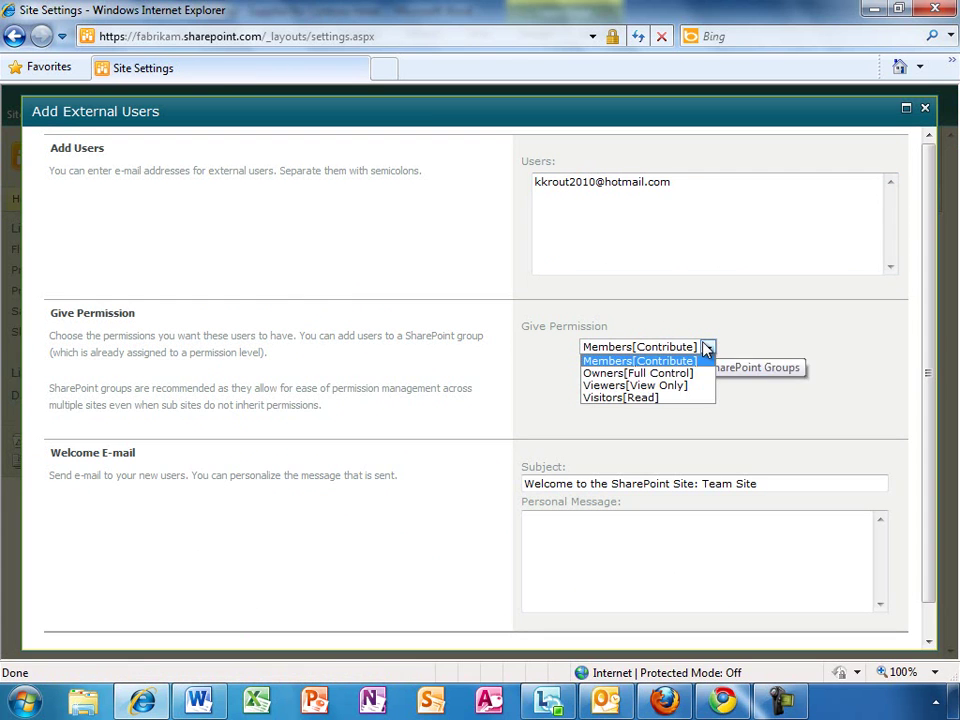
left_click(688, 399)
left_click(567, 524)
type("Welcom")
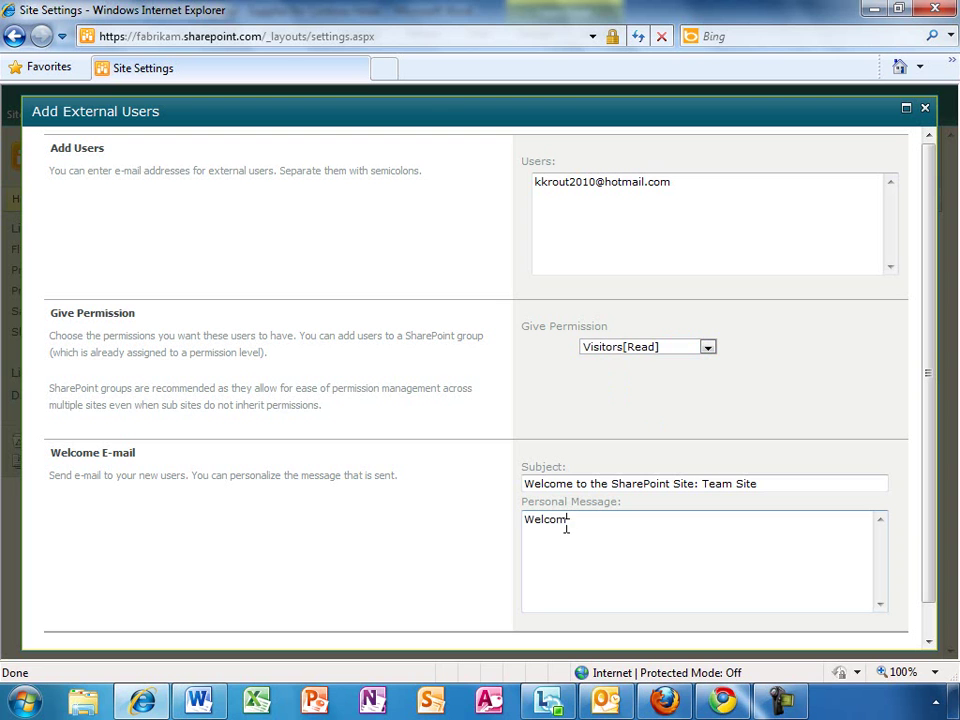
type("e to the site")
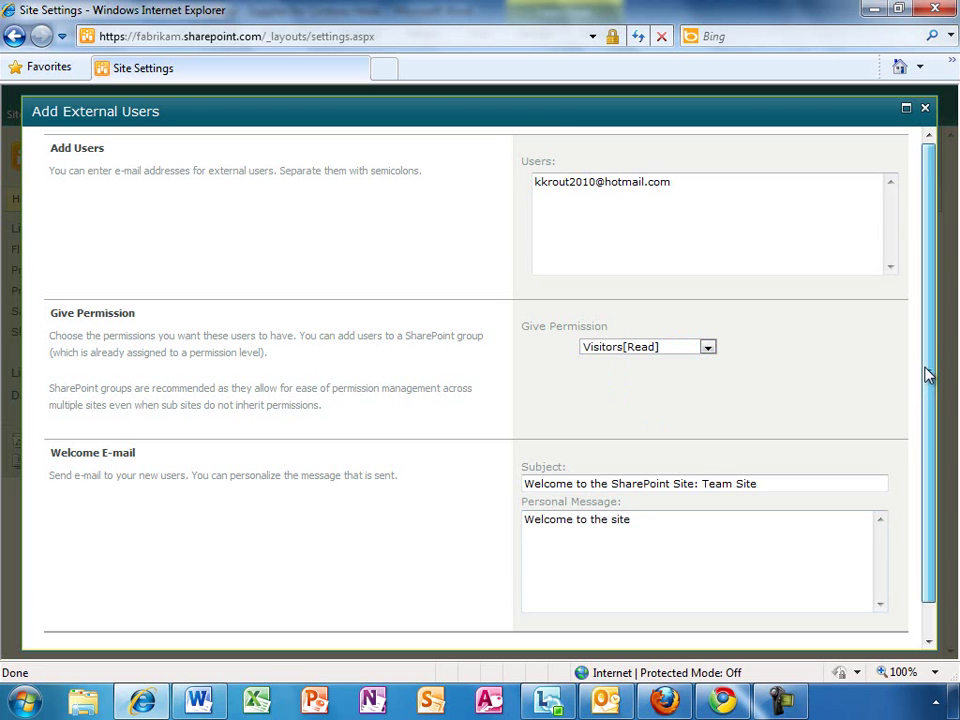
left_click_drag(926, 375, 933, 455)
left_click(677, 630)
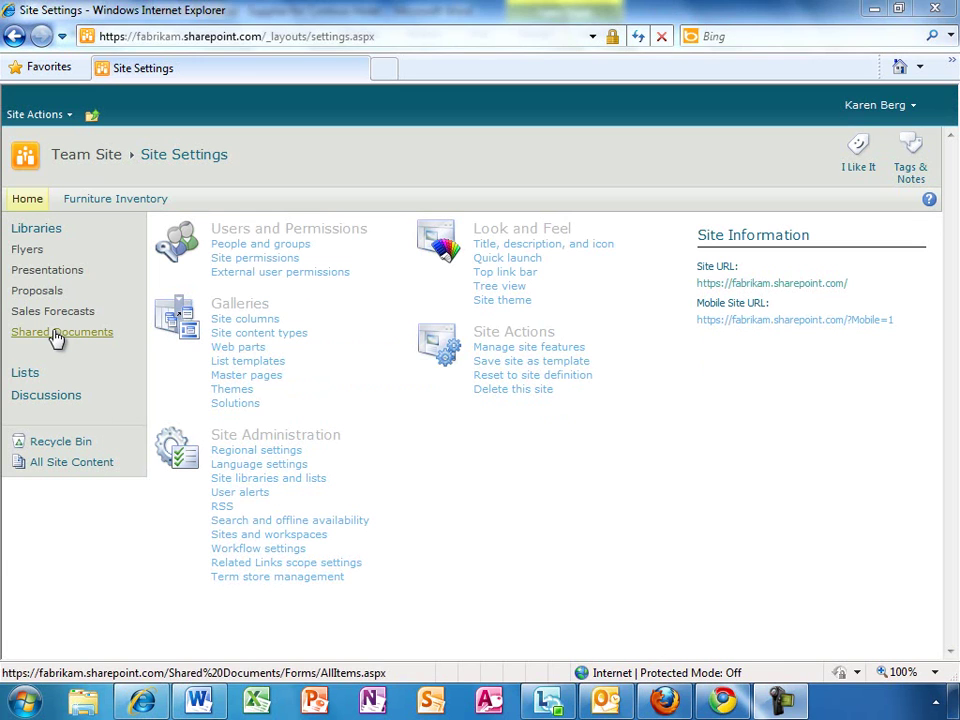
- Go back to the Shared Documents library from the Quick Launch bar
left_click(55, 336)
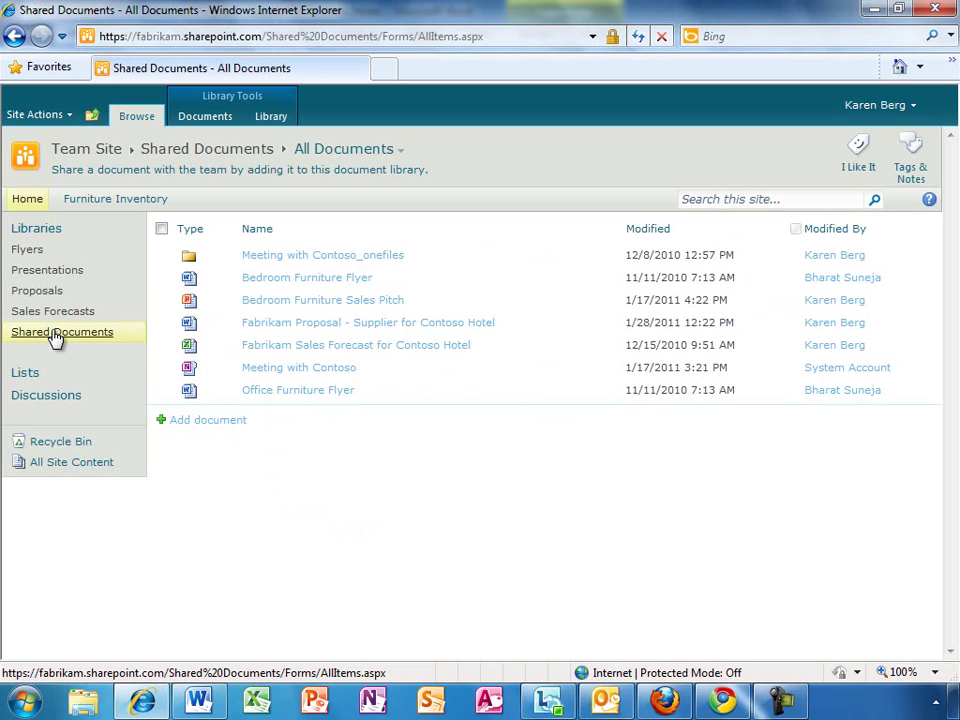
mouse_move(368, 322)
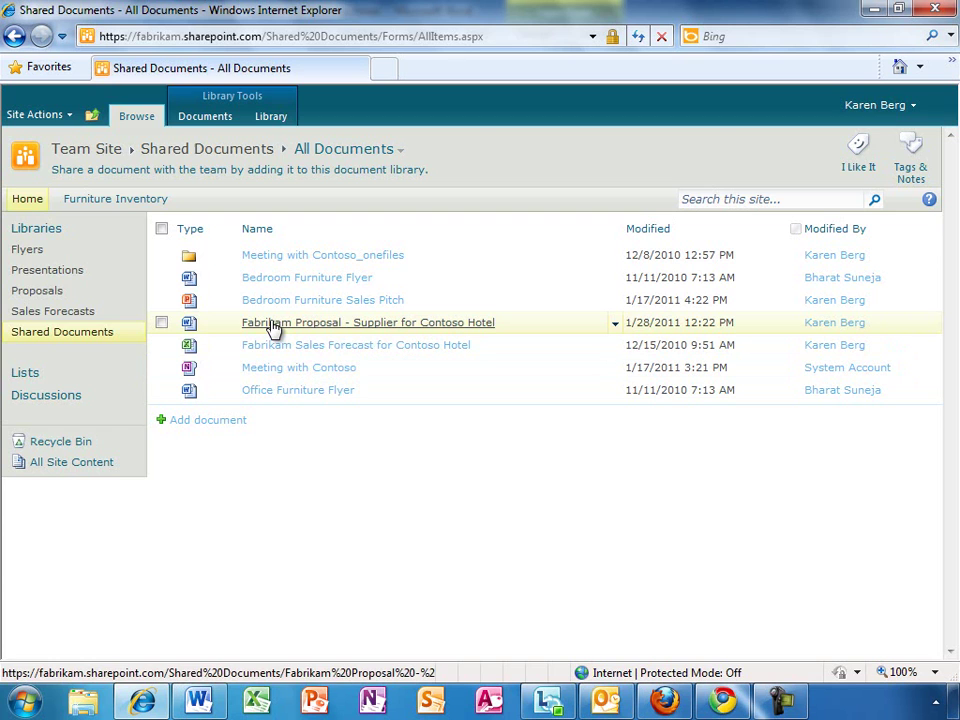
- Open the Fabrikam Proposal in Word Web App and scroll through it
left_click(273, 324)
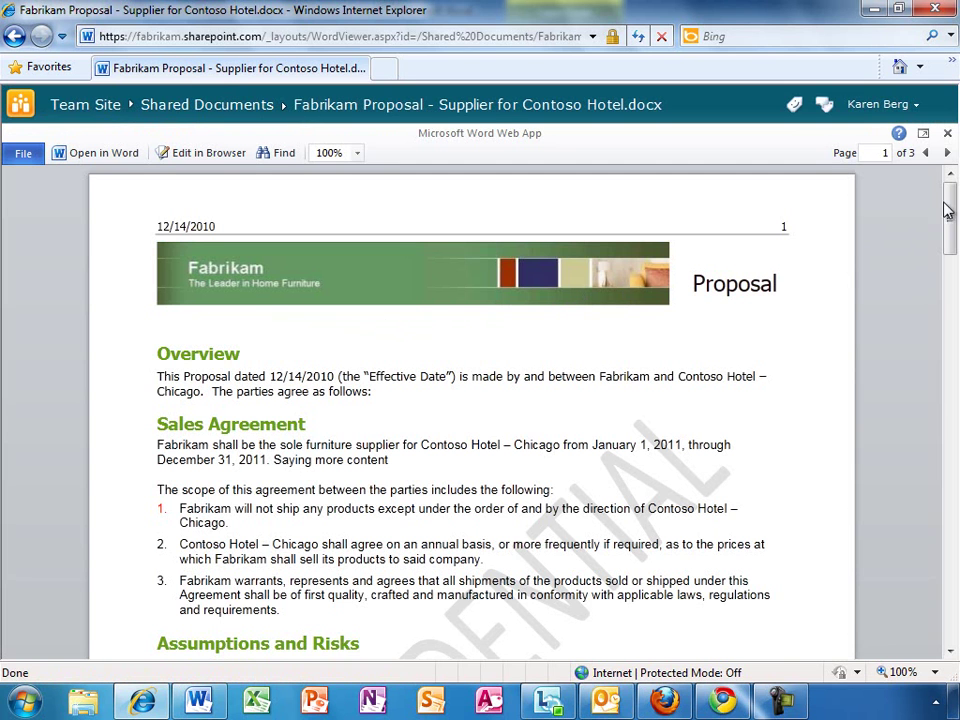
mouse_move(949, 208)
left_mouse_down()
mouse_move(955, 515)
mouse_move(952, 180)
left_mouse_up()
- Tile the Firefox copy of the proposal on the left and Chrome's on the right
left_click(664, 700)
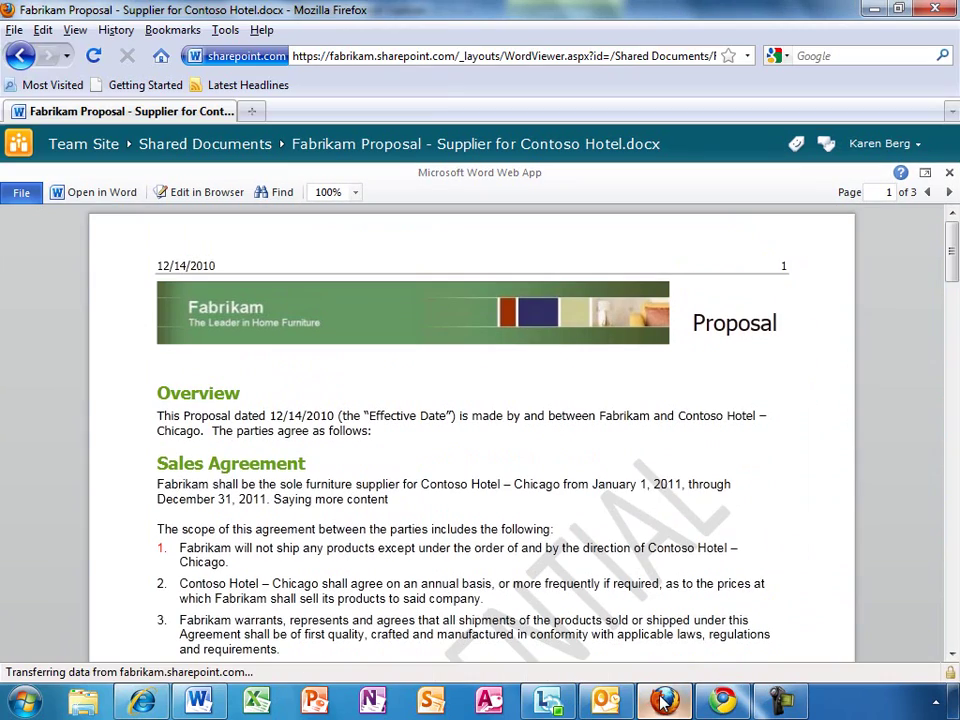
left_click_drag(420, 17, 0, 300)
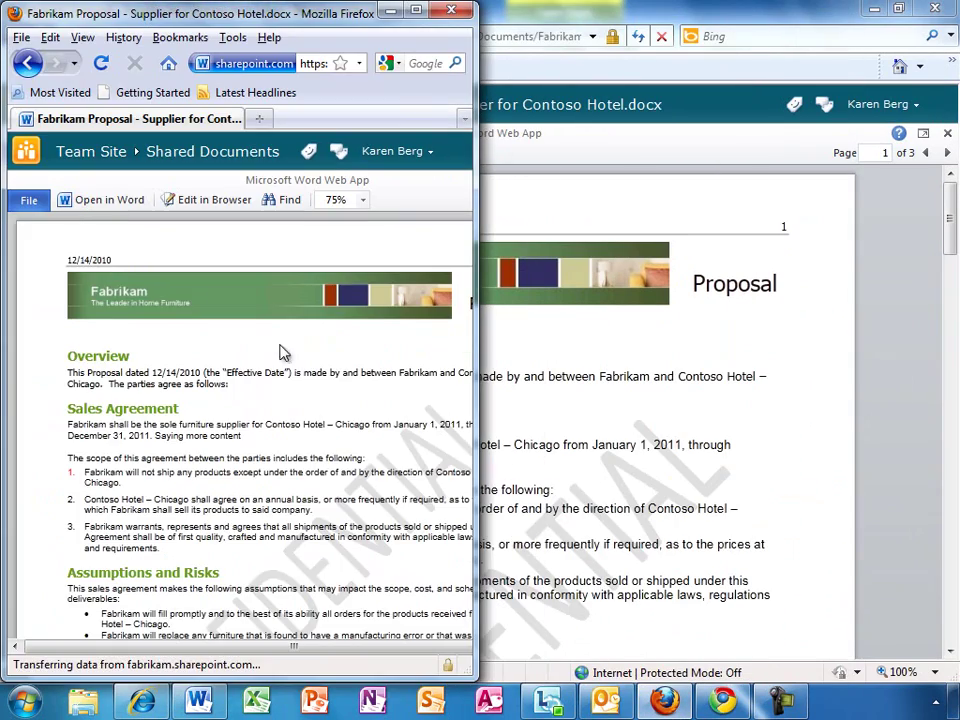
left_click(722, 700)
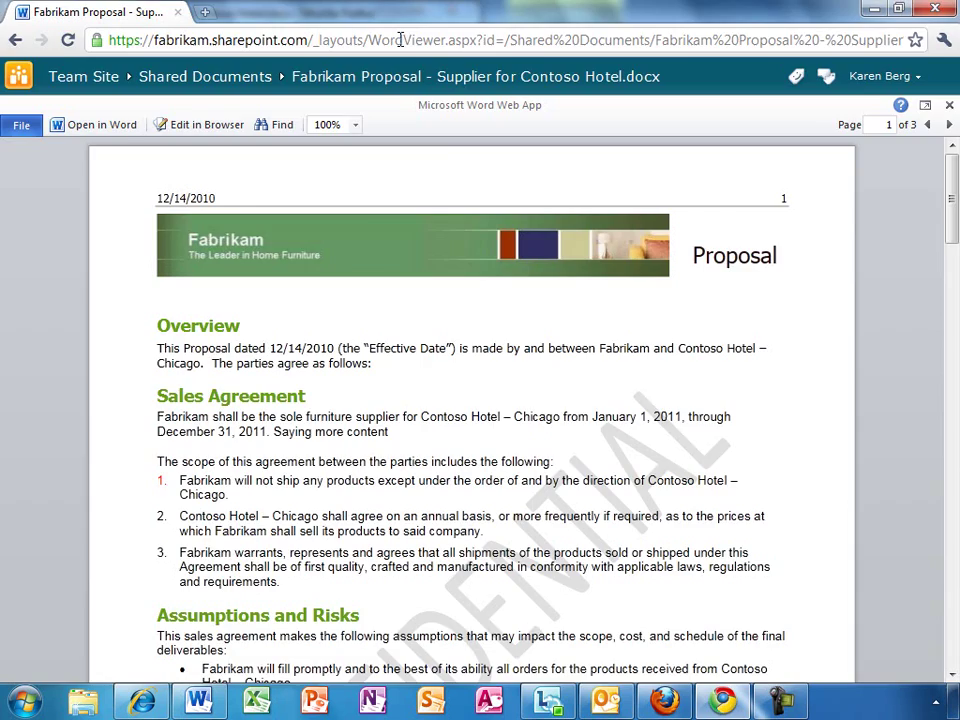
left_click_drag(440, 14, 959, 20)
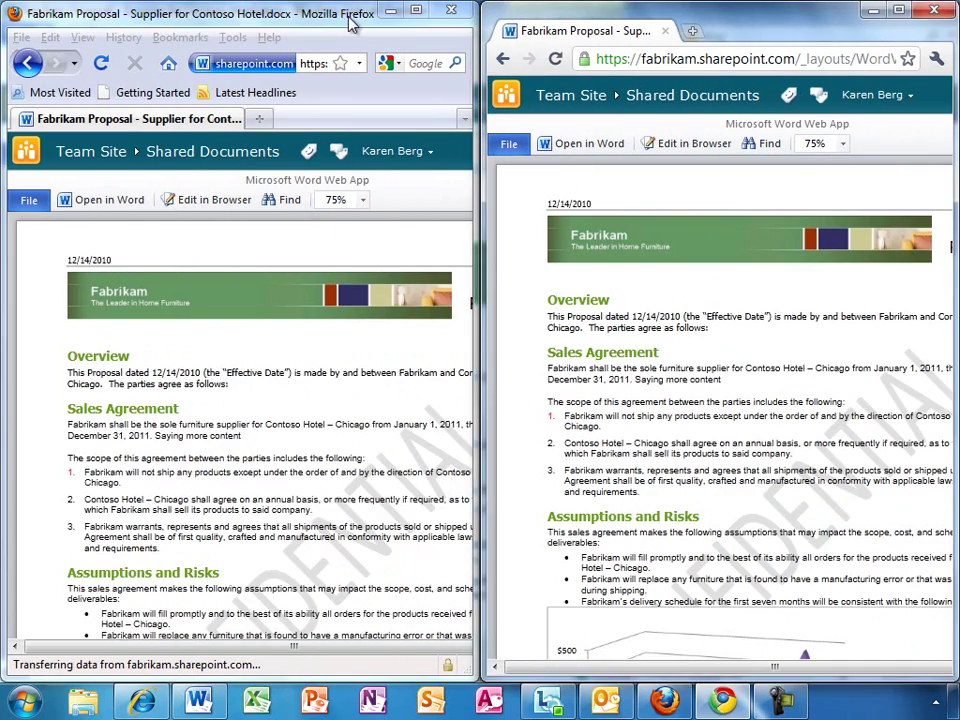
- Scroll down through the proposal in both browser windows to compare them
scroll(350, 22, "down", 1)
scroll(350, 22, "down", 2)
scroll(350, 22, "down", 6)
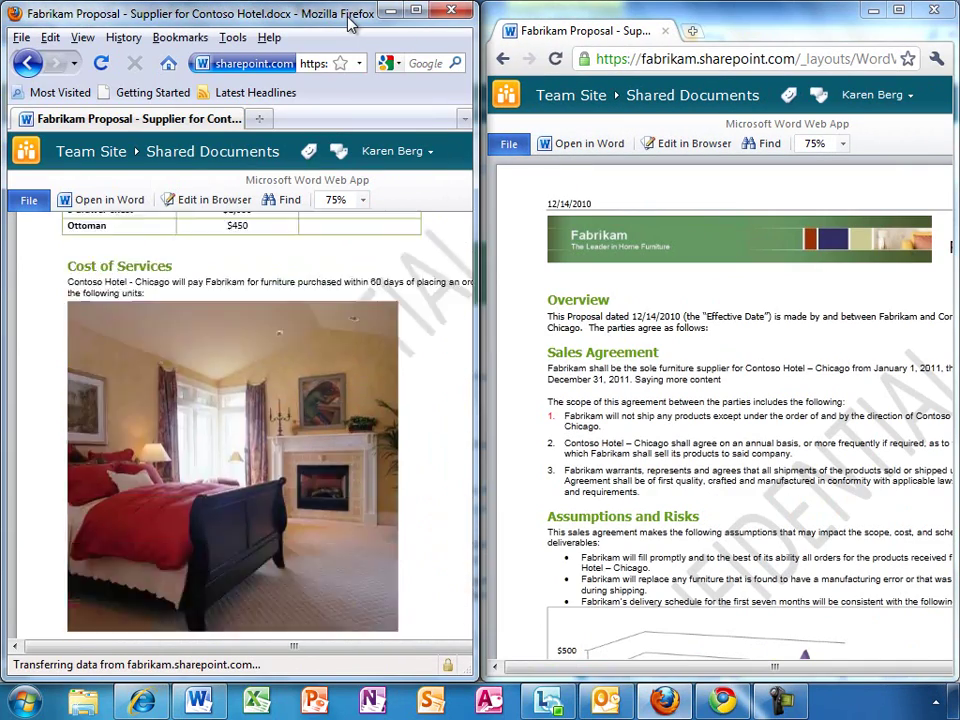
scroll(350, 22, "down", 2)
left_click(716, 20)
scroll(716, 20, "down", 1)
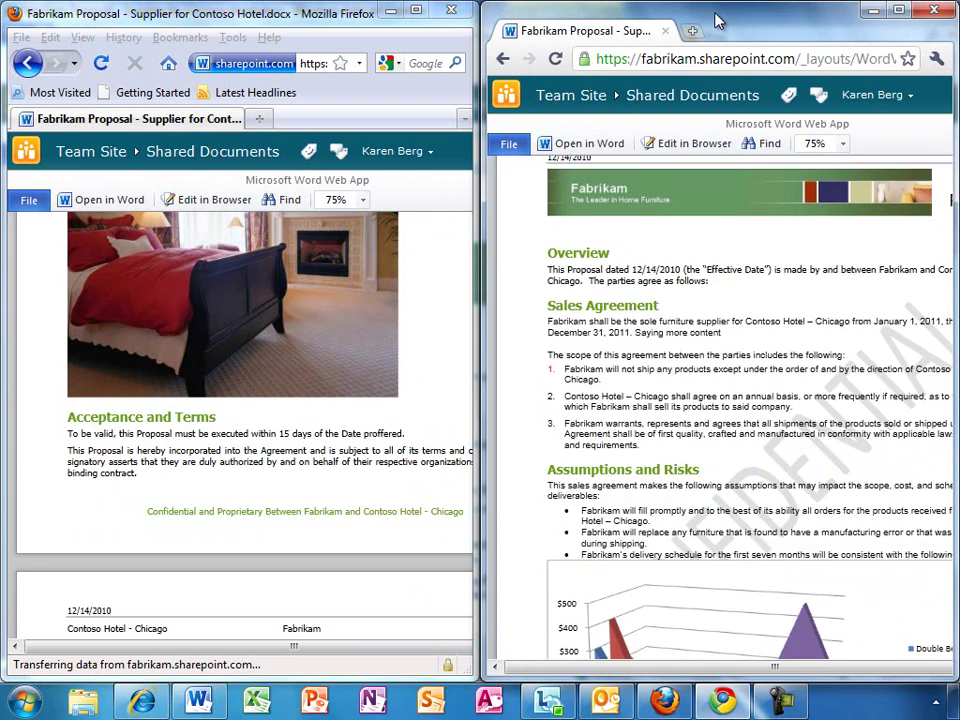
scroll(716, 20, "down", 5)
scroll(716, 20, "down", 4)
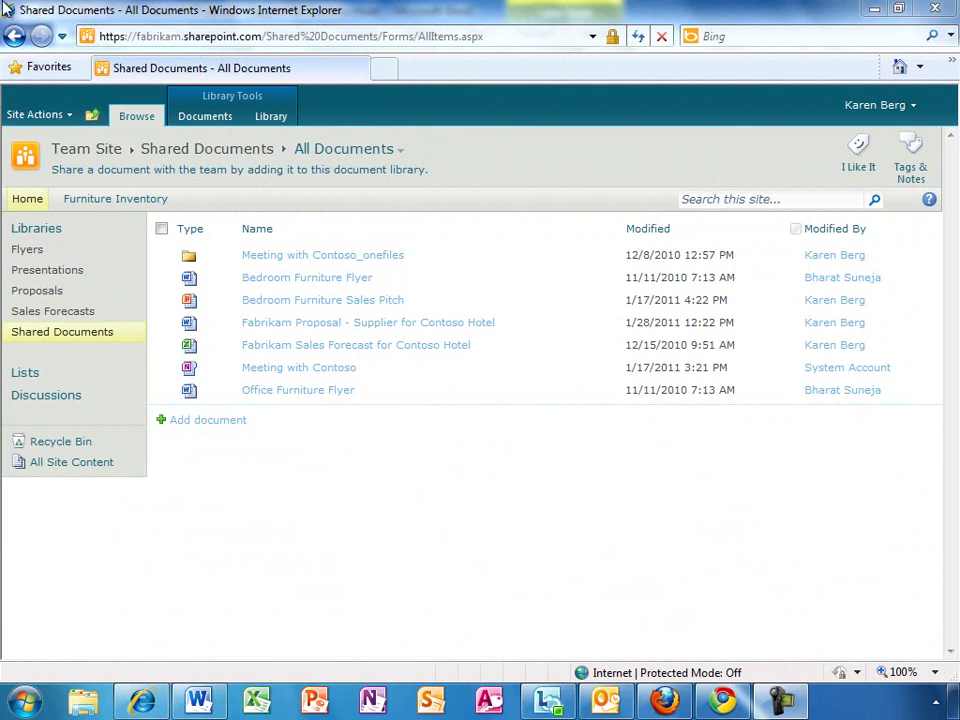
- Select the Fabrikam Proposal row under the Documents tab, then view the Library tab commands
left_click(199, 120)
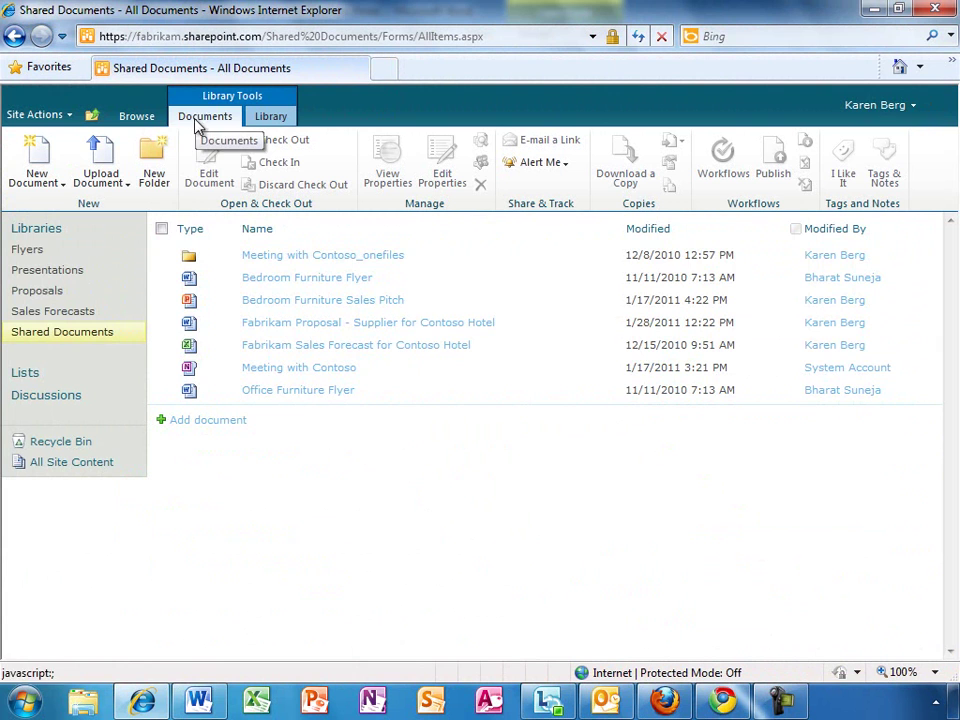
left_click(161, 323)
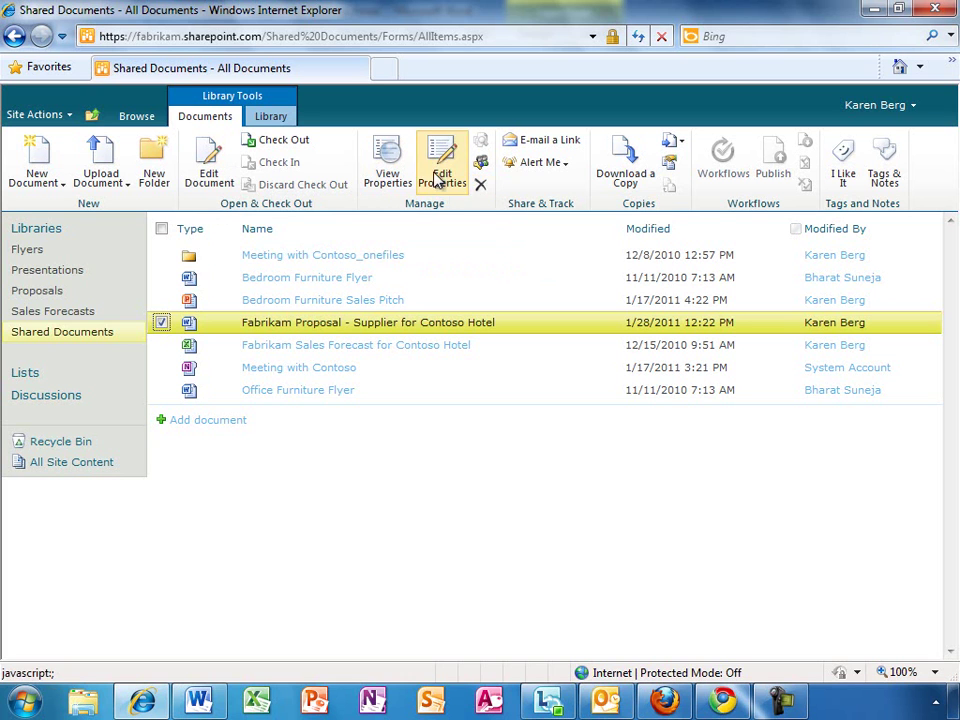
left_click(280, 124)
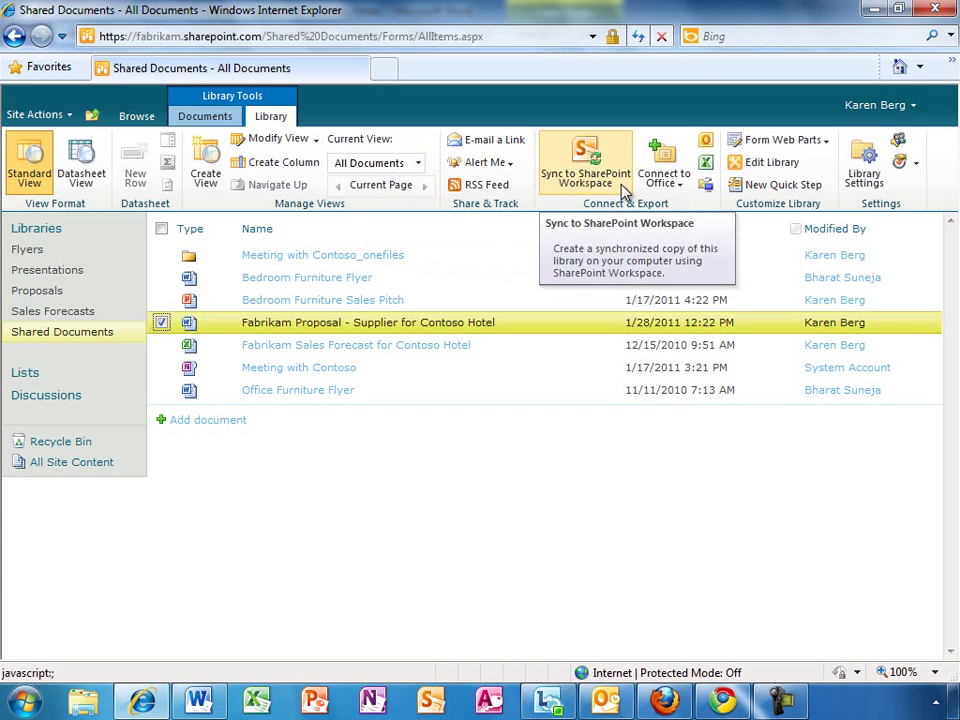
- Sync Shared Documents to SharePoint Workspace, then close the workspace window
left_click(622, 189)
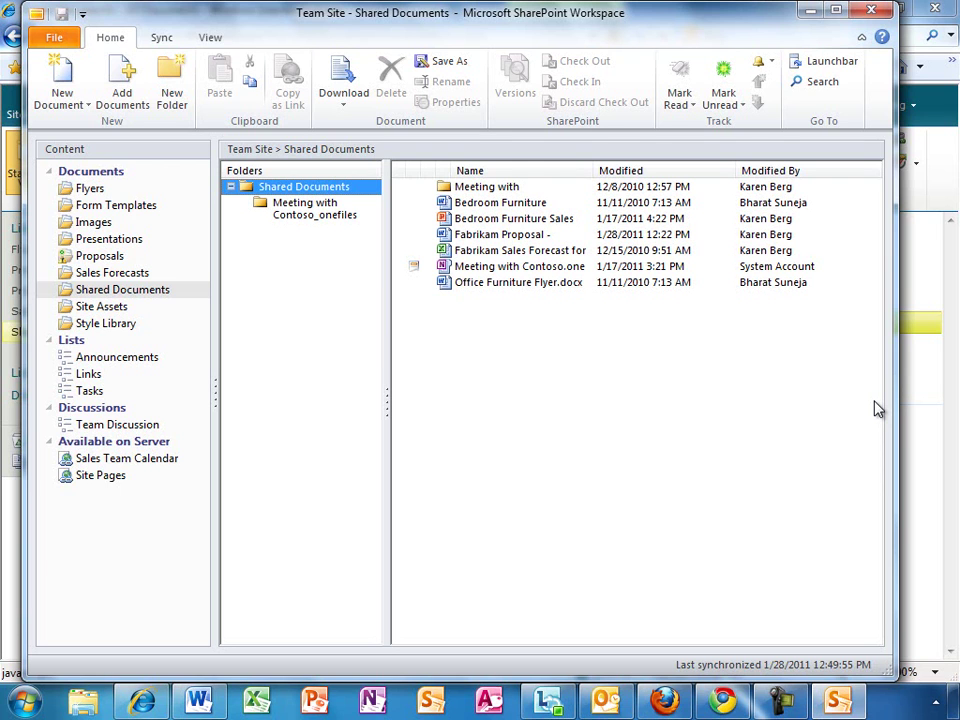
left_click(871, 10)
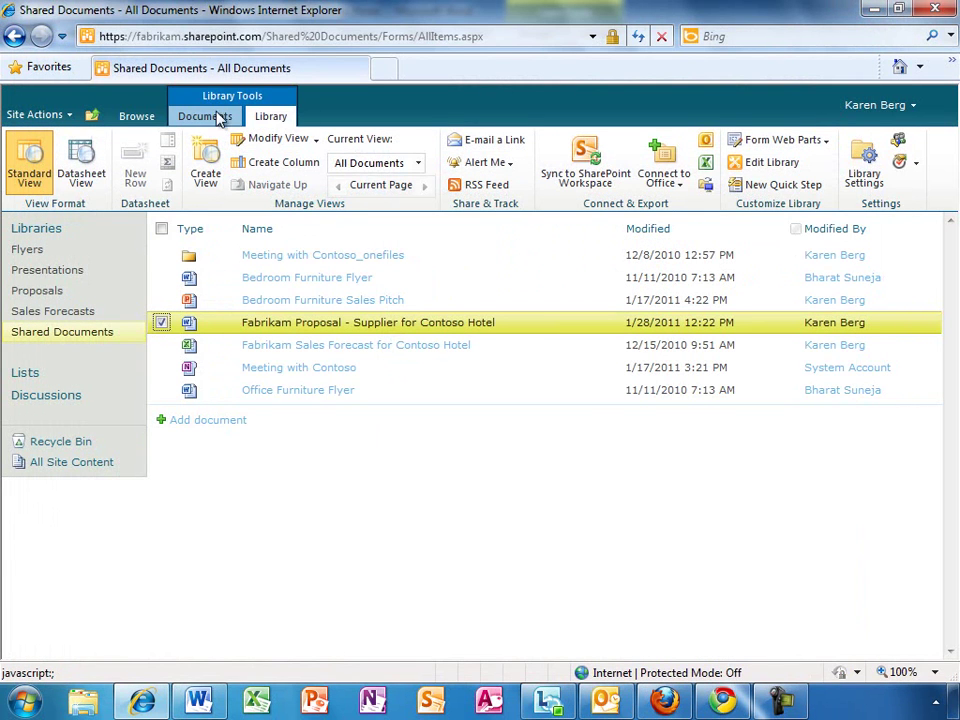
- Open the Furniture Inventory database and scroll through the Offerings list's stock quantities
left_click(137, 117)
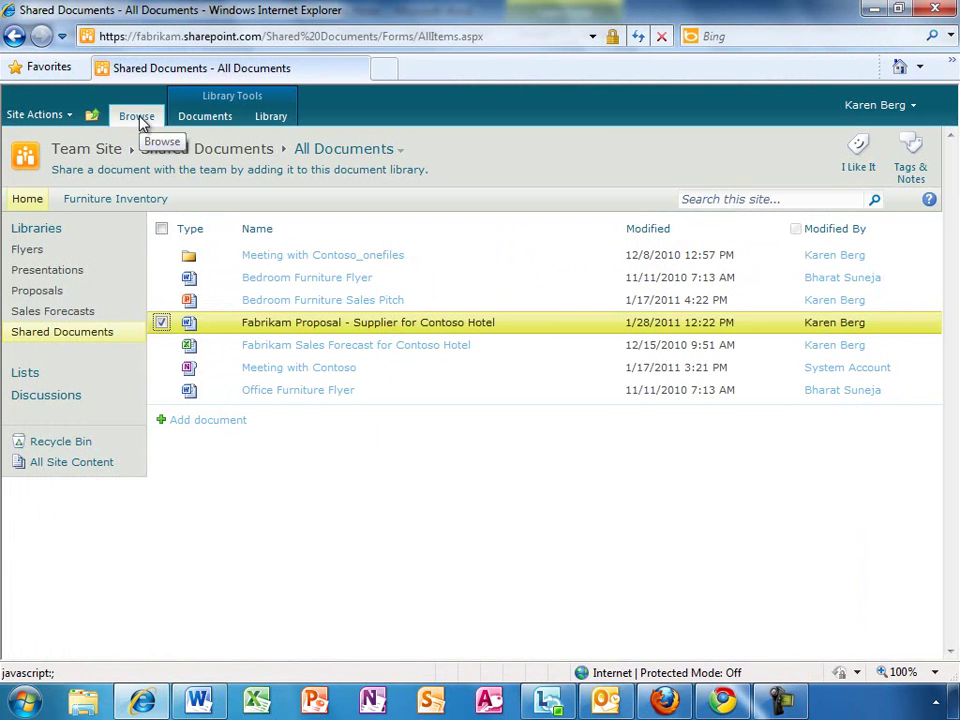
left_click(138, 203)
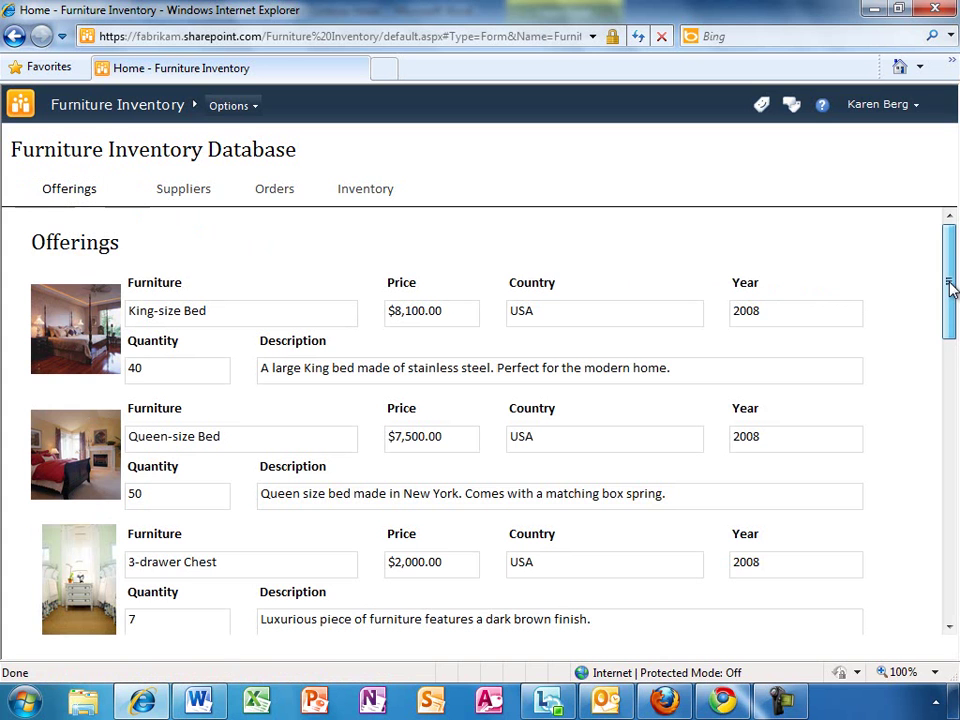
left_click_drag(952, 287, 954, 325)
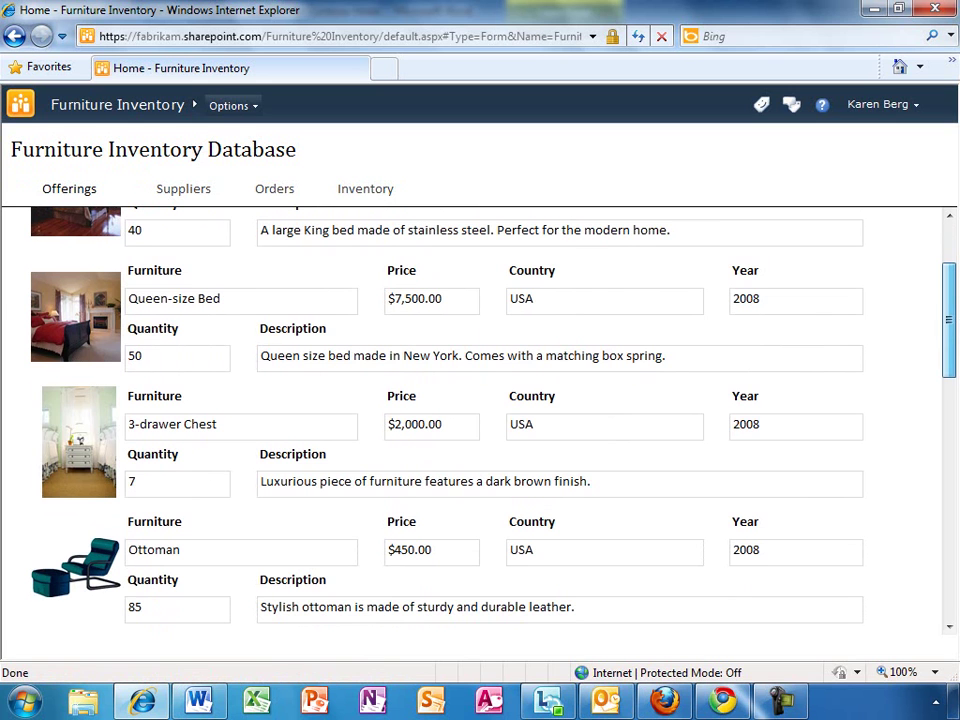
left_click_drag(954, 320, 956, 285)
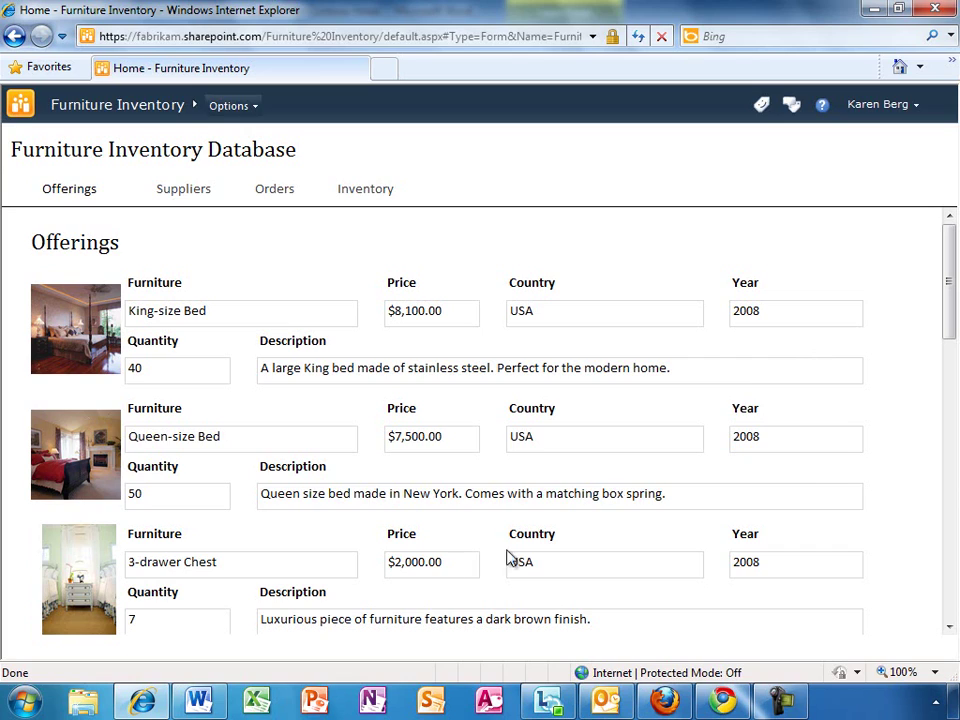
- Back in Word, enter quantities 20, 30 and 5 in the Sale Prices Quantity column
left_click(199, 703)
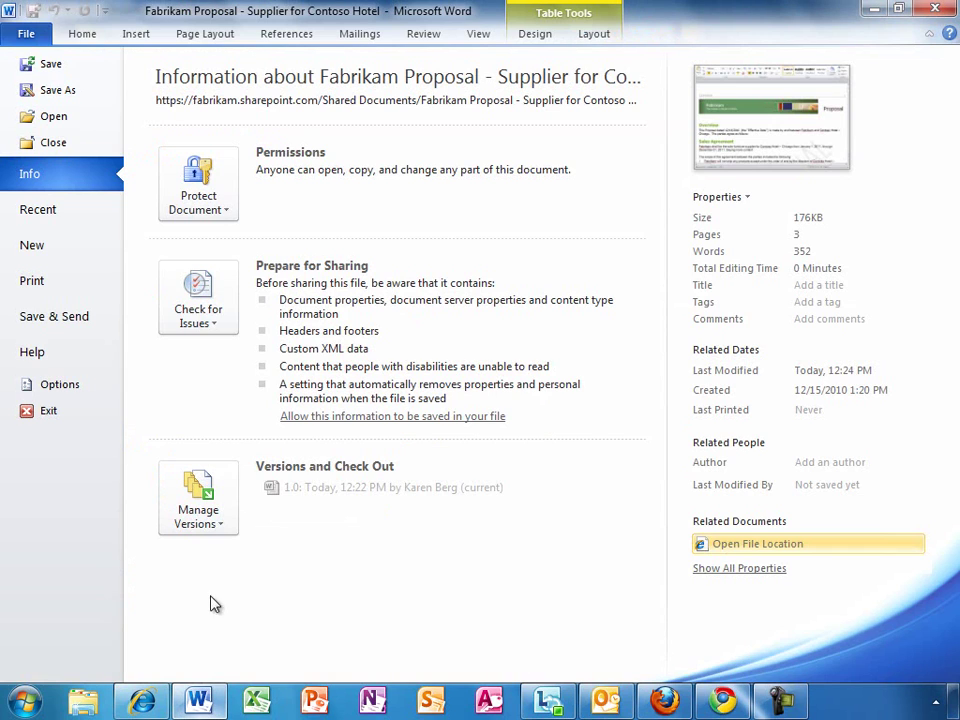
left_click(82, 36)
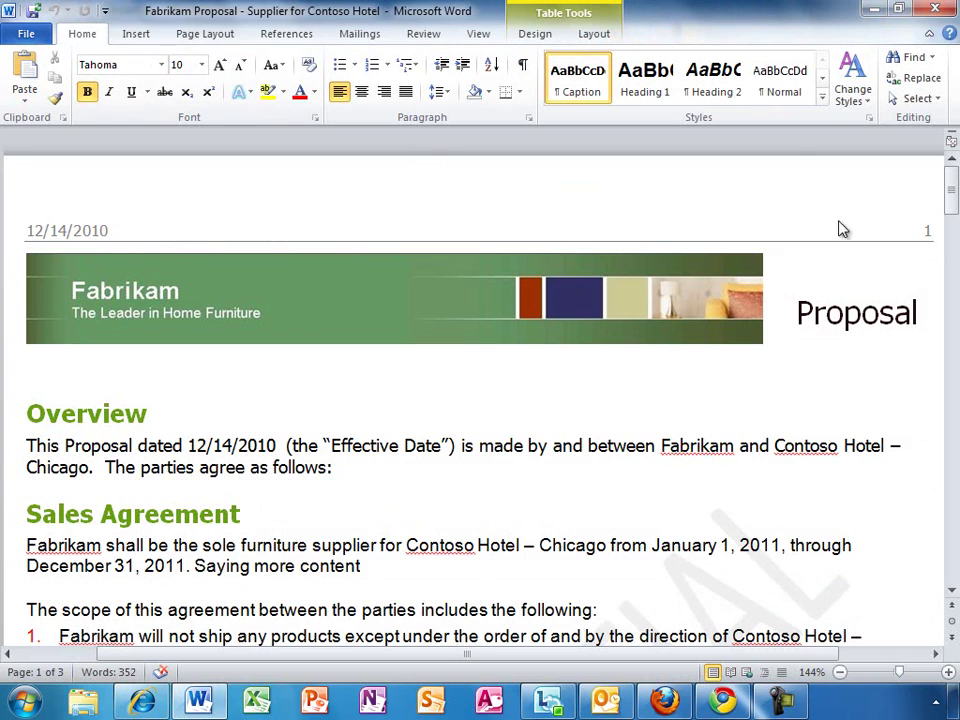
left_click_drag(950, 229, 953, 332)
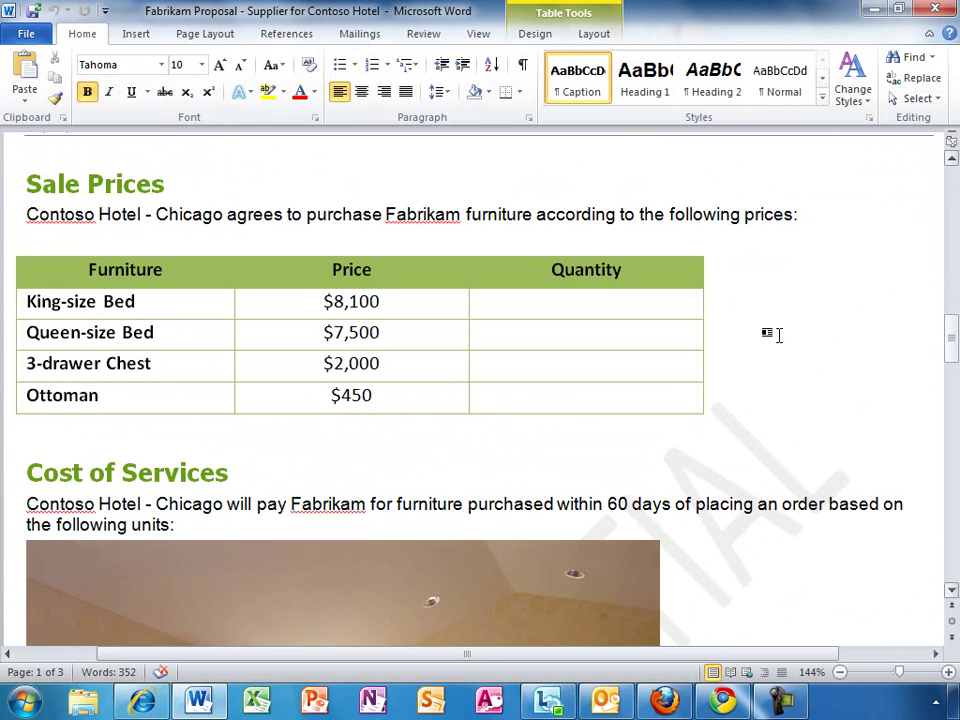
left_click(571, 304)
type("20")
key("Down")
type("30")
key("Down")
type("5")
key("Down")
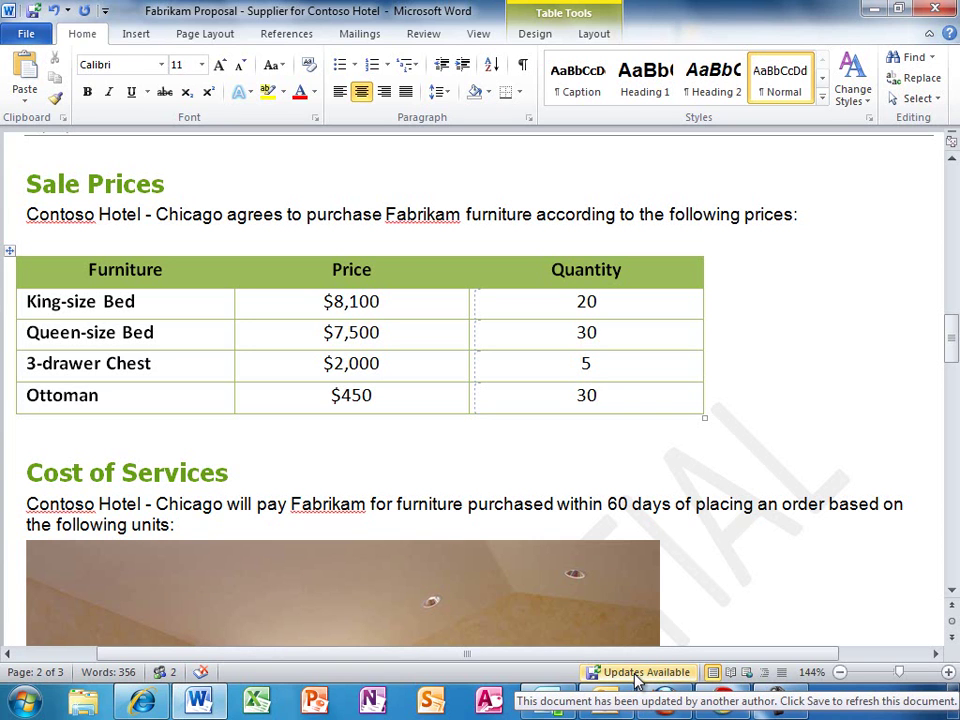
- From the co-author's contact card, IM them asking whether their proposal edits are done
left_click(171, 672)
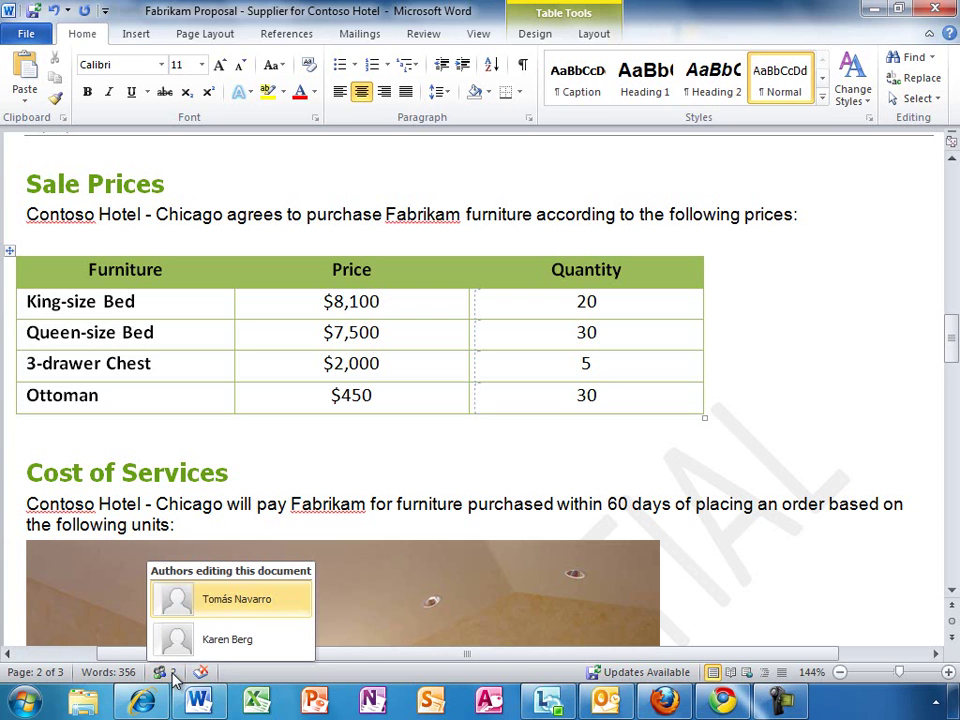
left_click(229, 602)
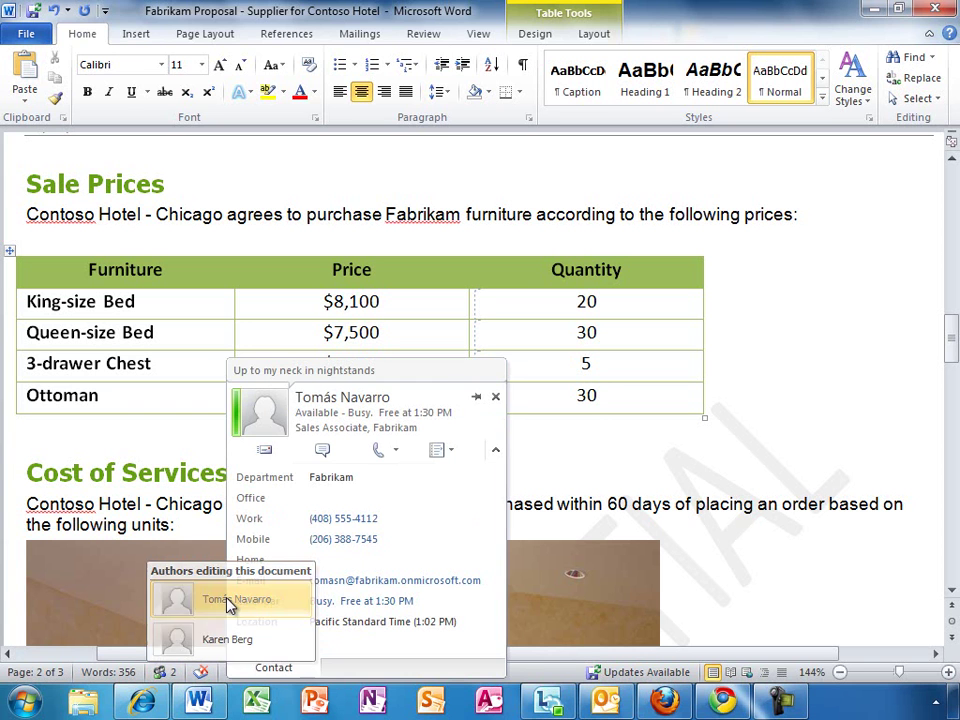
left_click(322, 450)
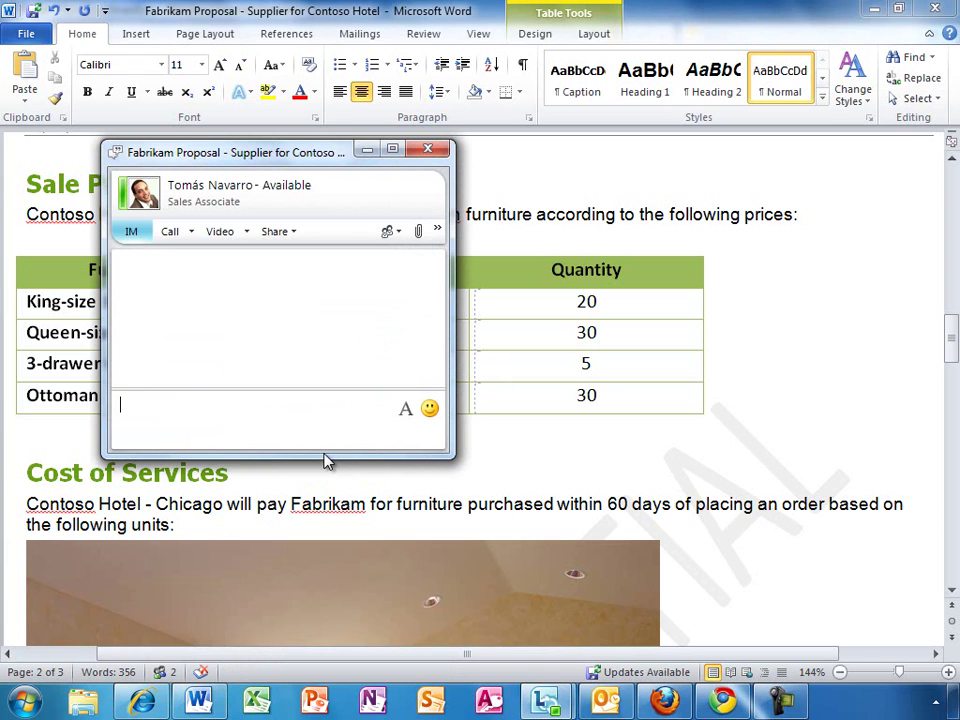
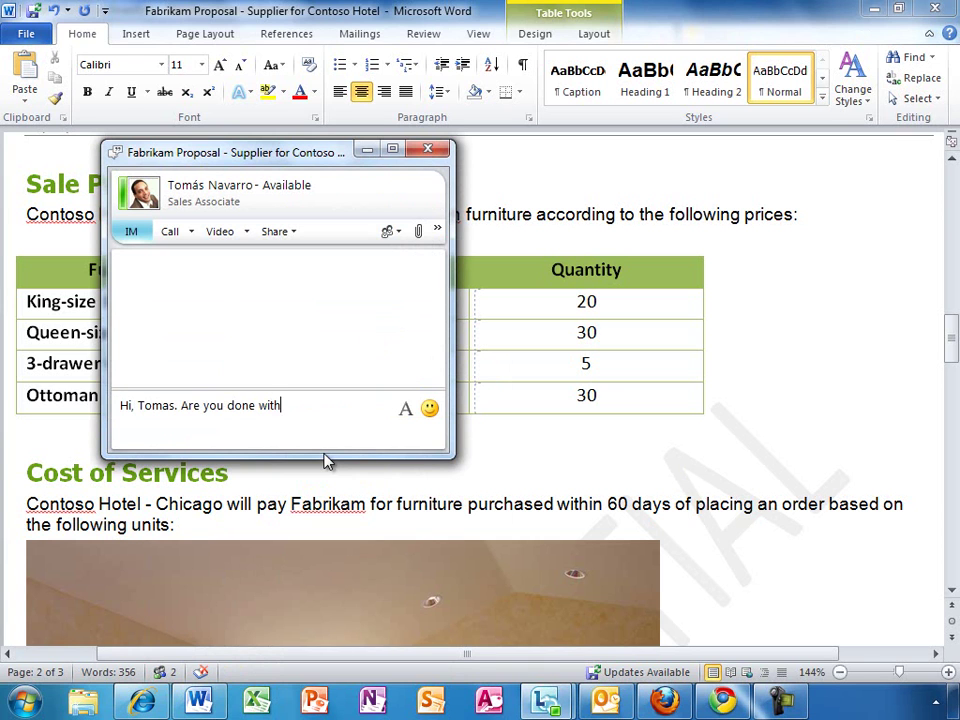
type(" your edits to the proposal doc?")
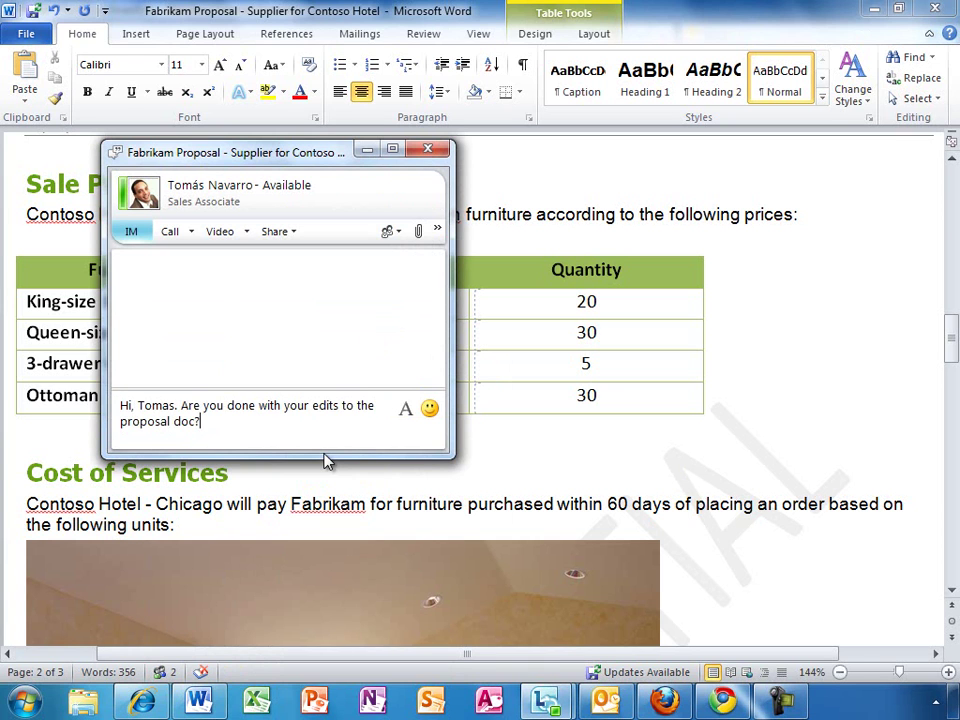
key("Return")
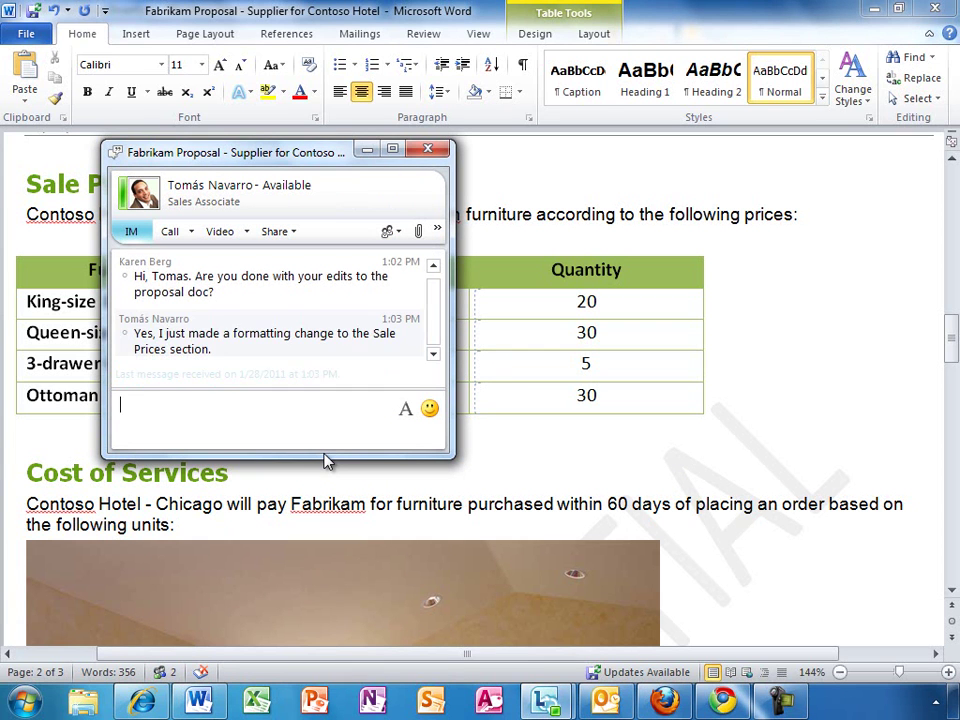
- Reply 'OK, thanks.' to the co-author and close the Lync conversation
type("OK, thanks.")
key("Return")
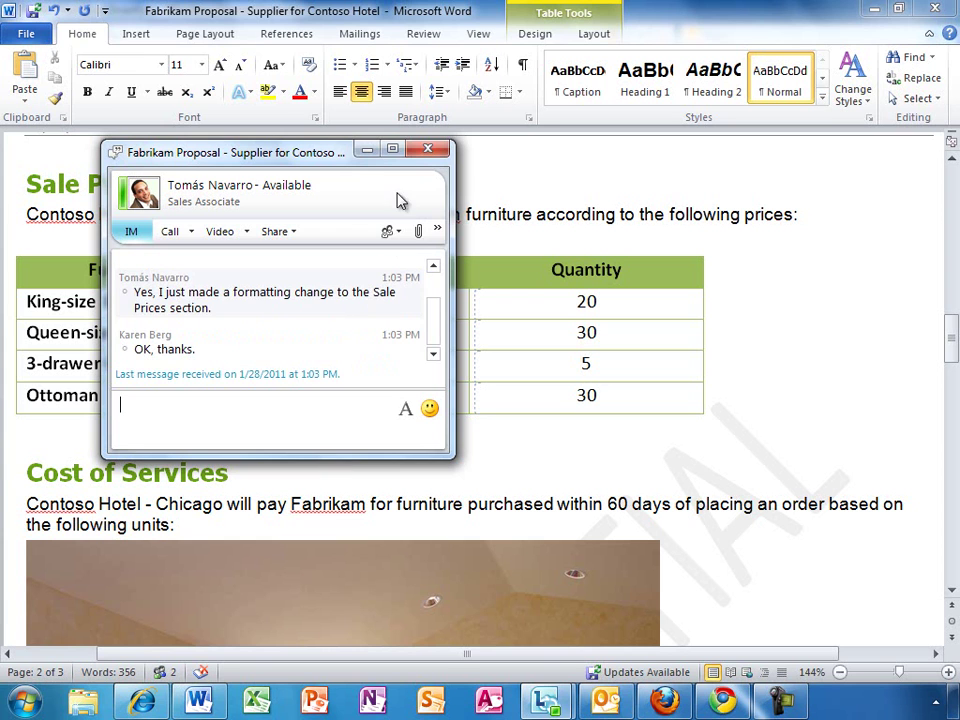
left_click(428, 149)
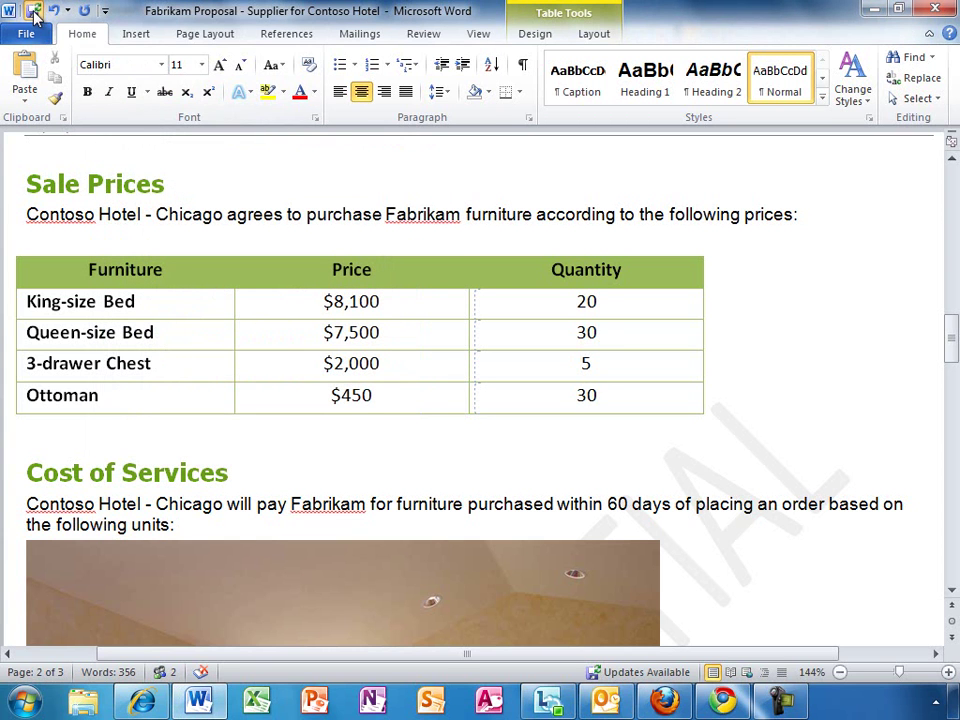
- Save the proposal to merge the co-author's red Sale Prices table header formatting
left_click(33, 11)
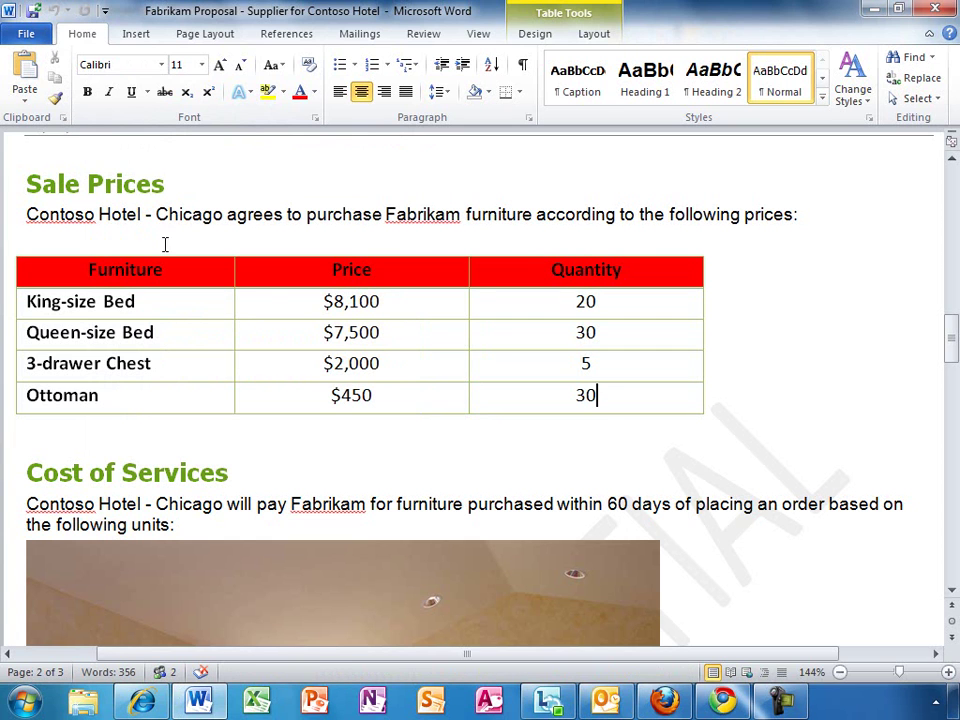